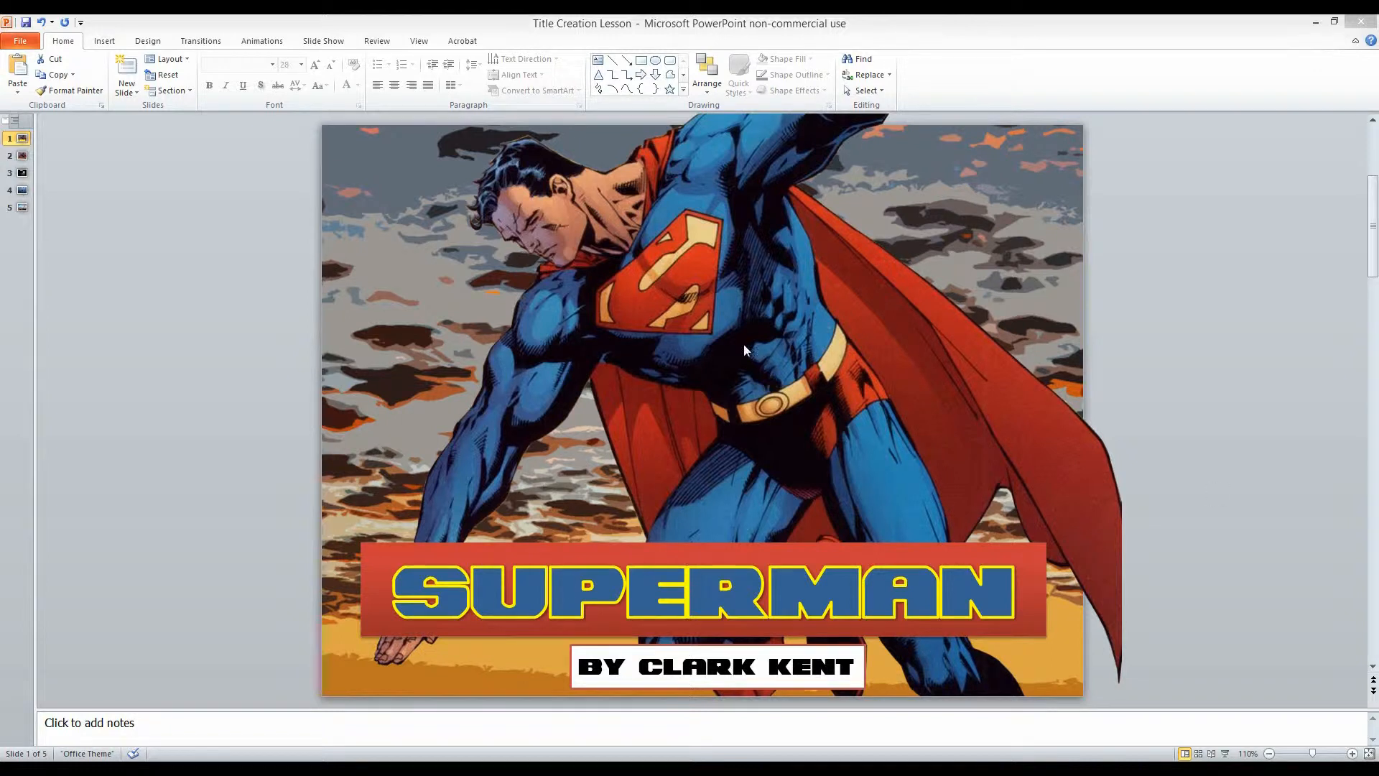
- Preview the finished Superman title slide in full-screen slide show and return to editing
key("F5")
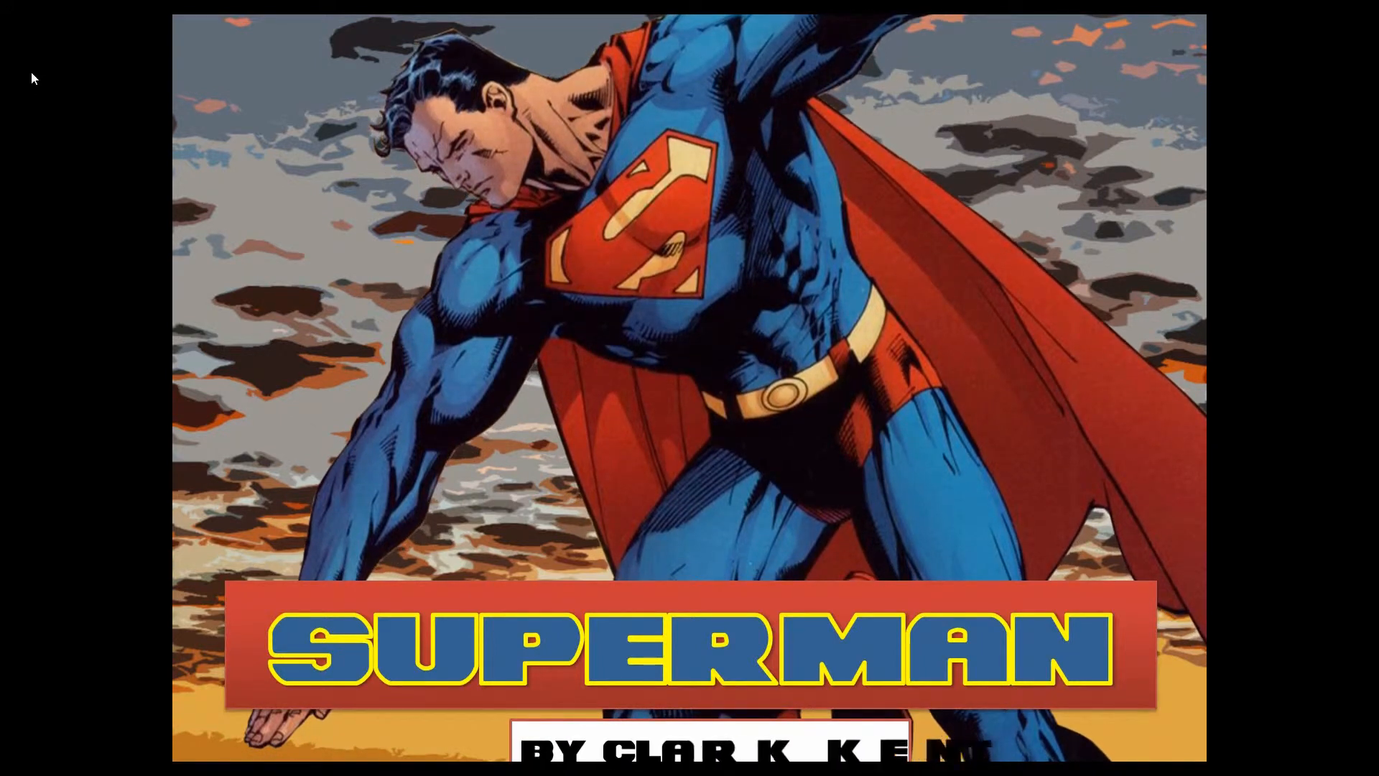
key("Escape")
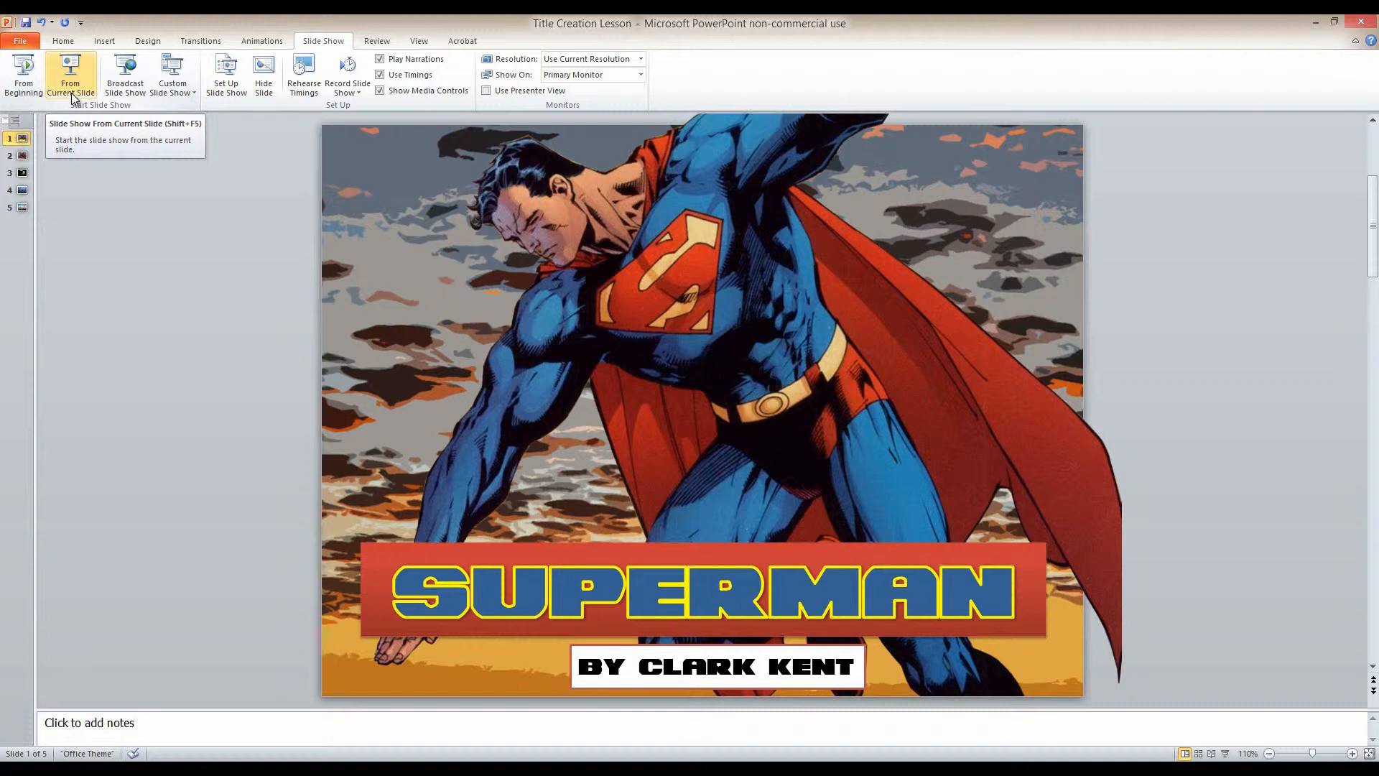
- Change the font of the "Superman" title on slide 2 to Bummer
scroll(62, 192, "down", 1)
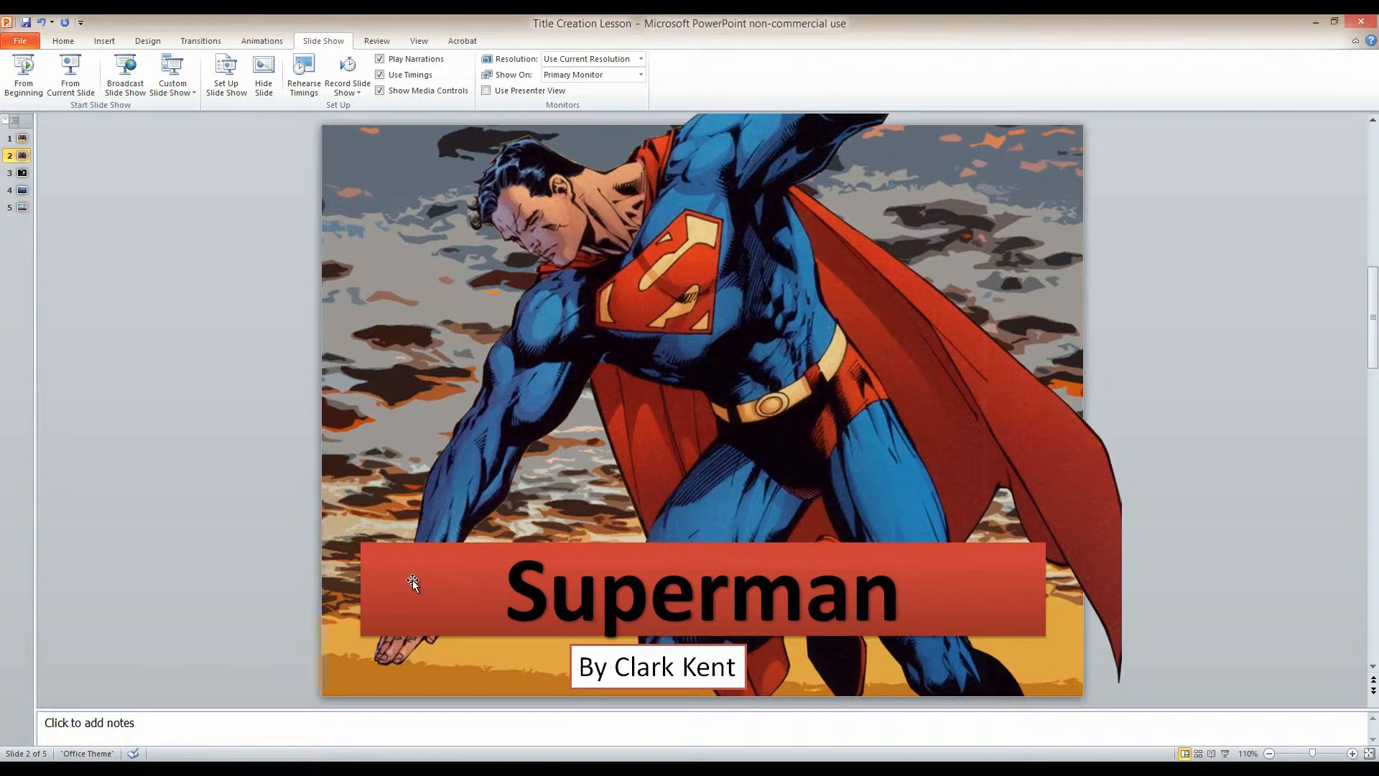
double_click(894, 596)
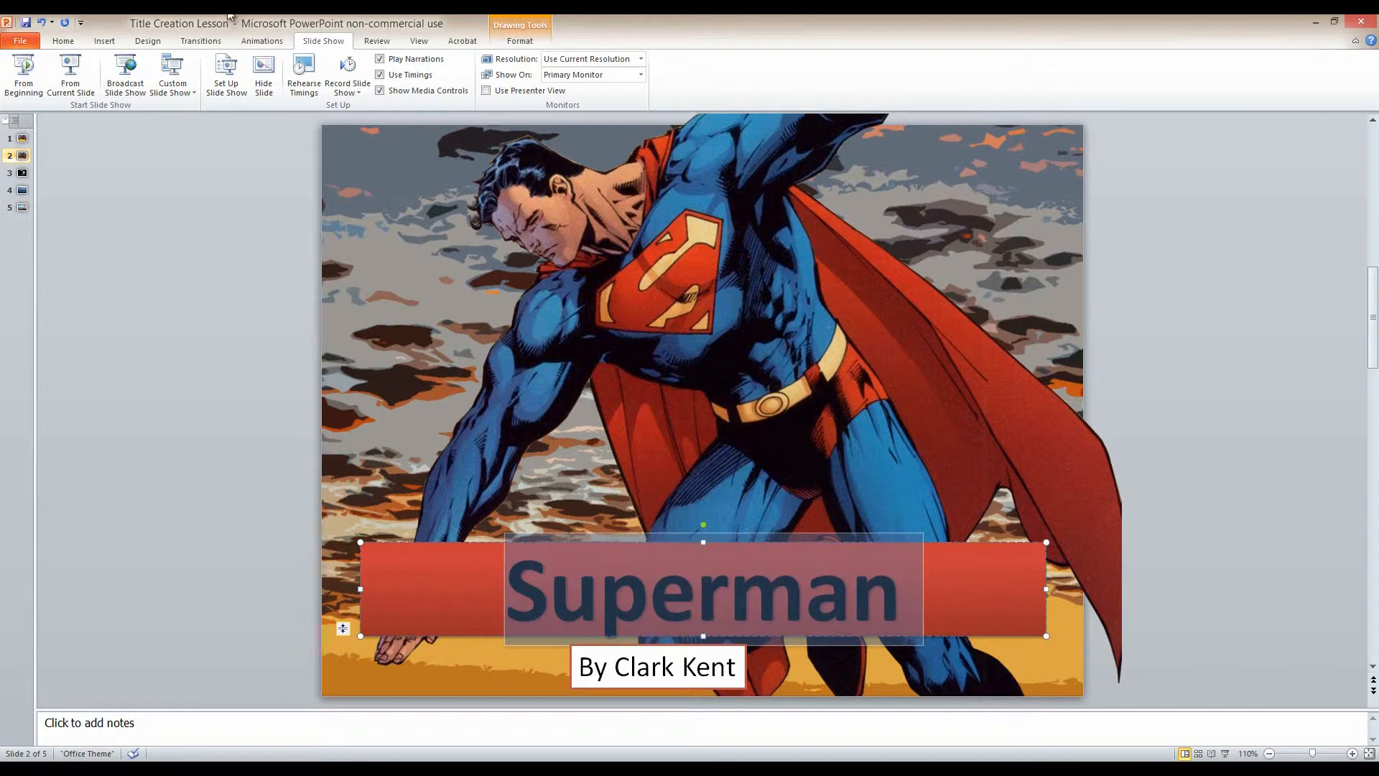
left_click(69, 41)
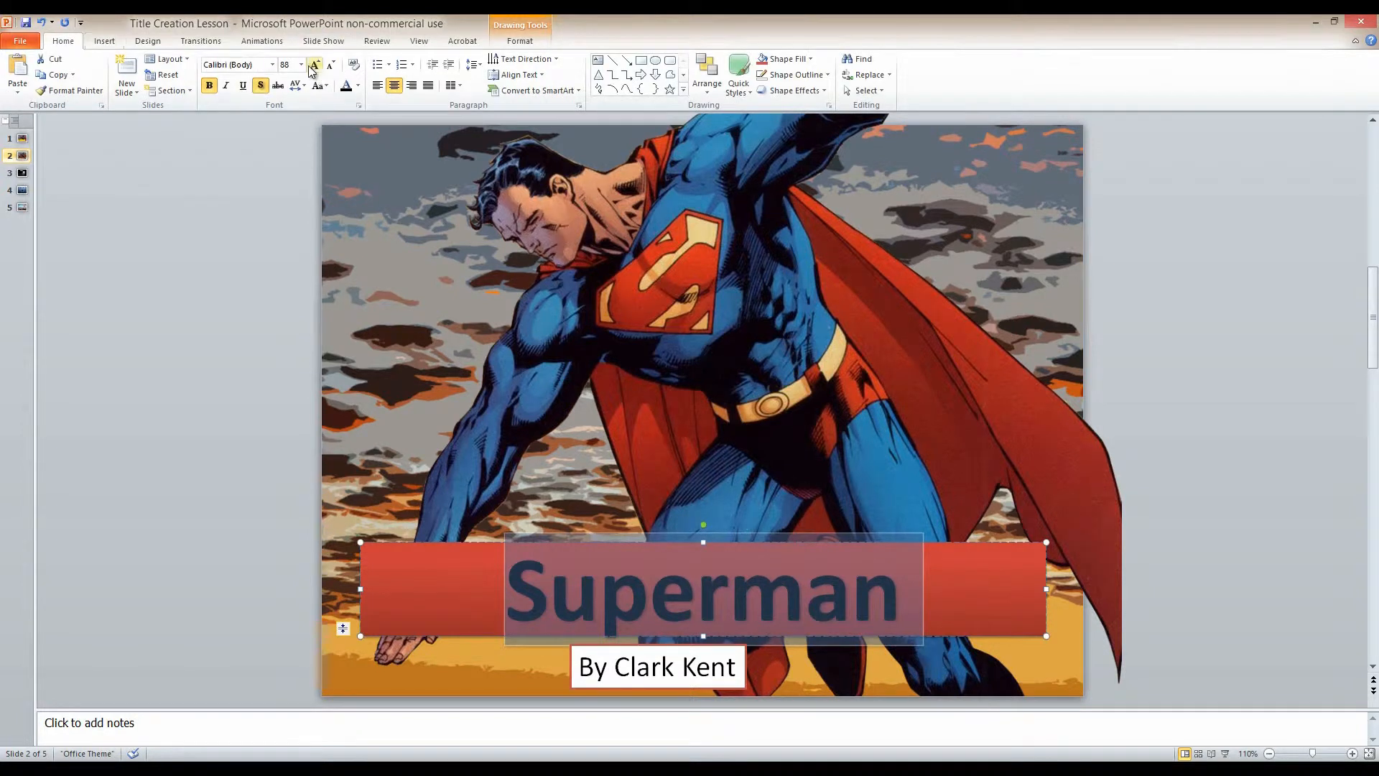
left_click(272, 65)
scroll(282, 360, "down", 11)
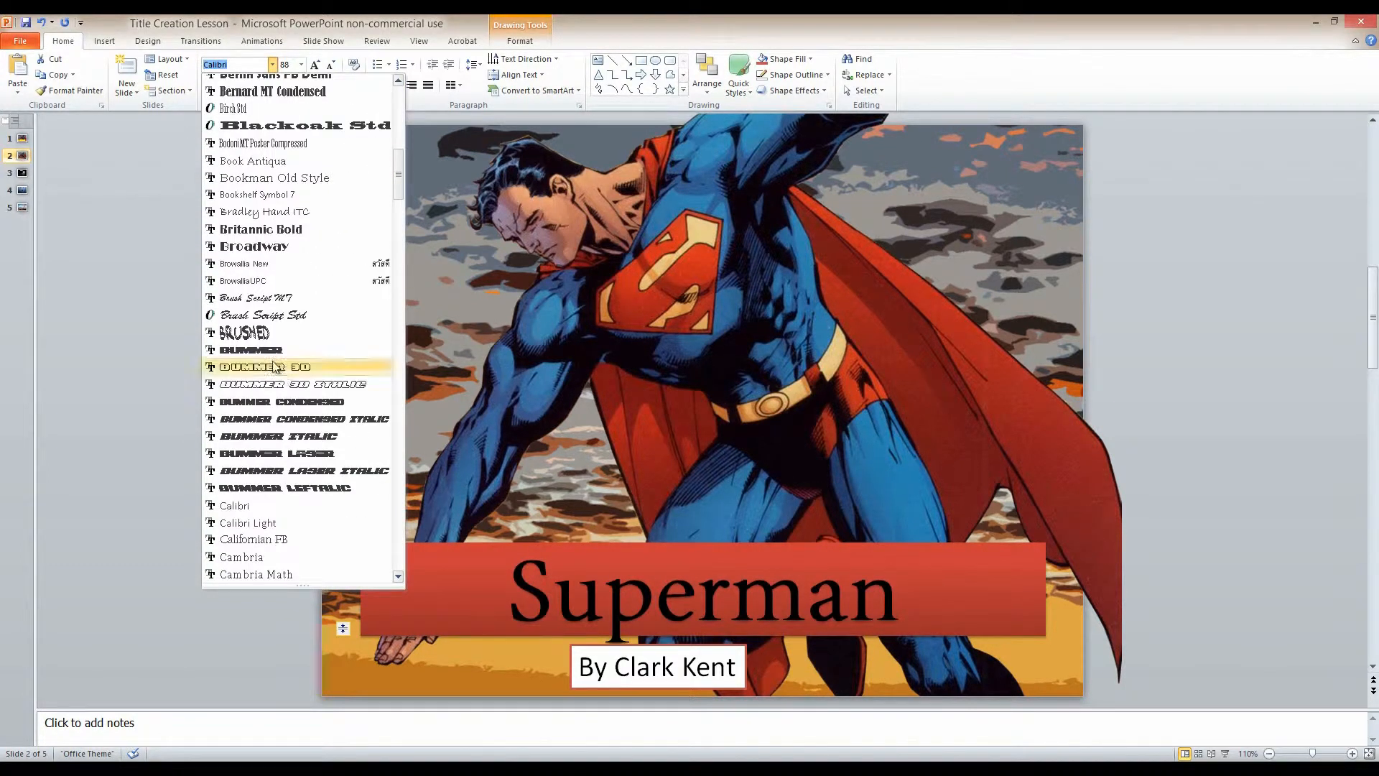
left_click(263, 351)
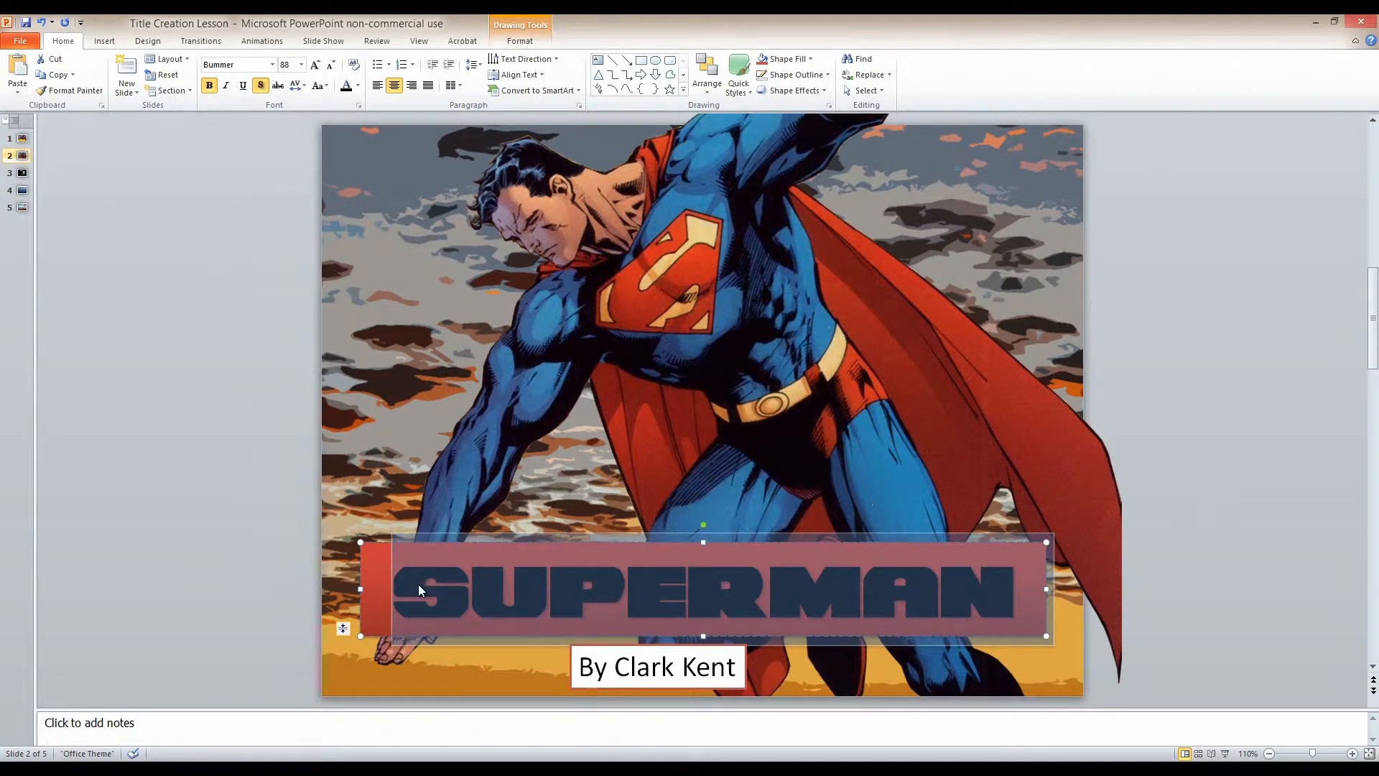
left_click(378, 568)
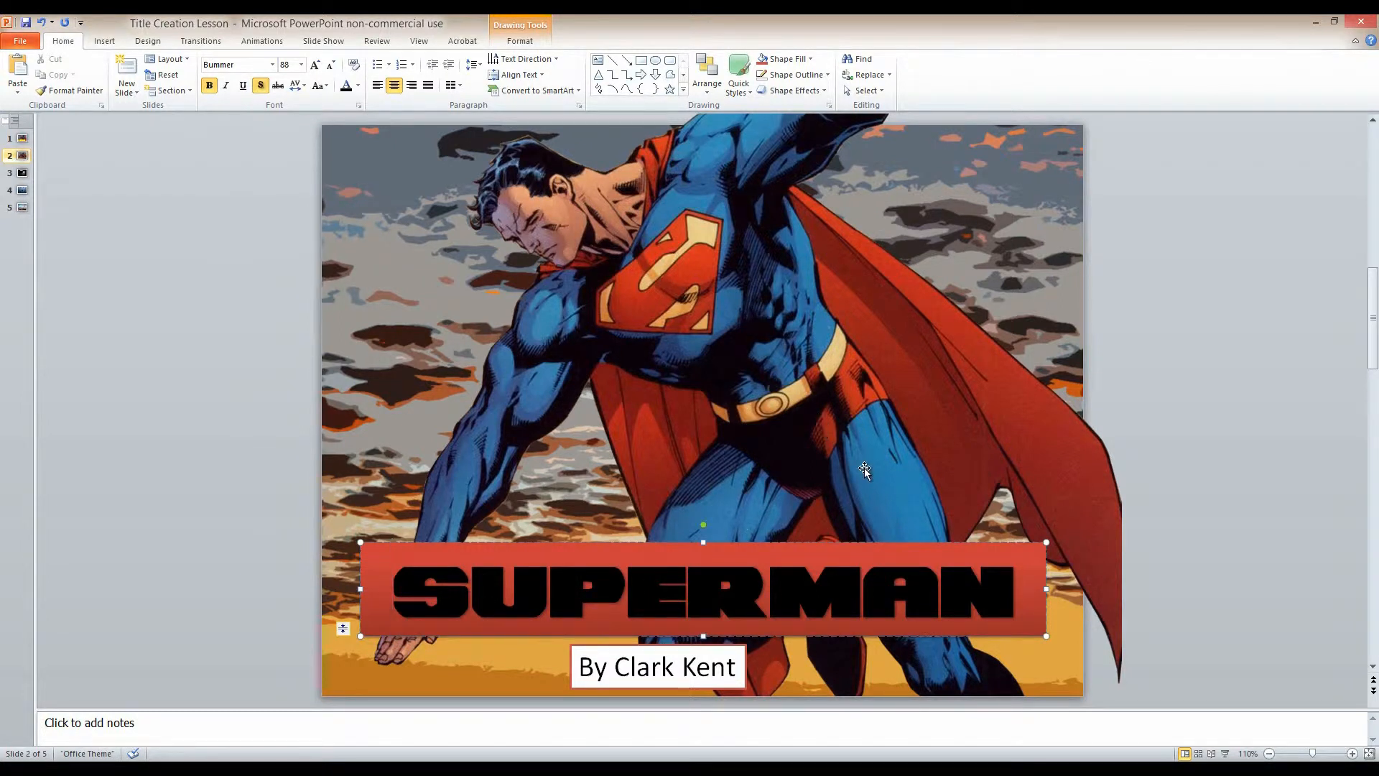
- Fill the letters of the Superman title on slide 2 with dark blue
left_click_drag(1012, 586, 502, 594)
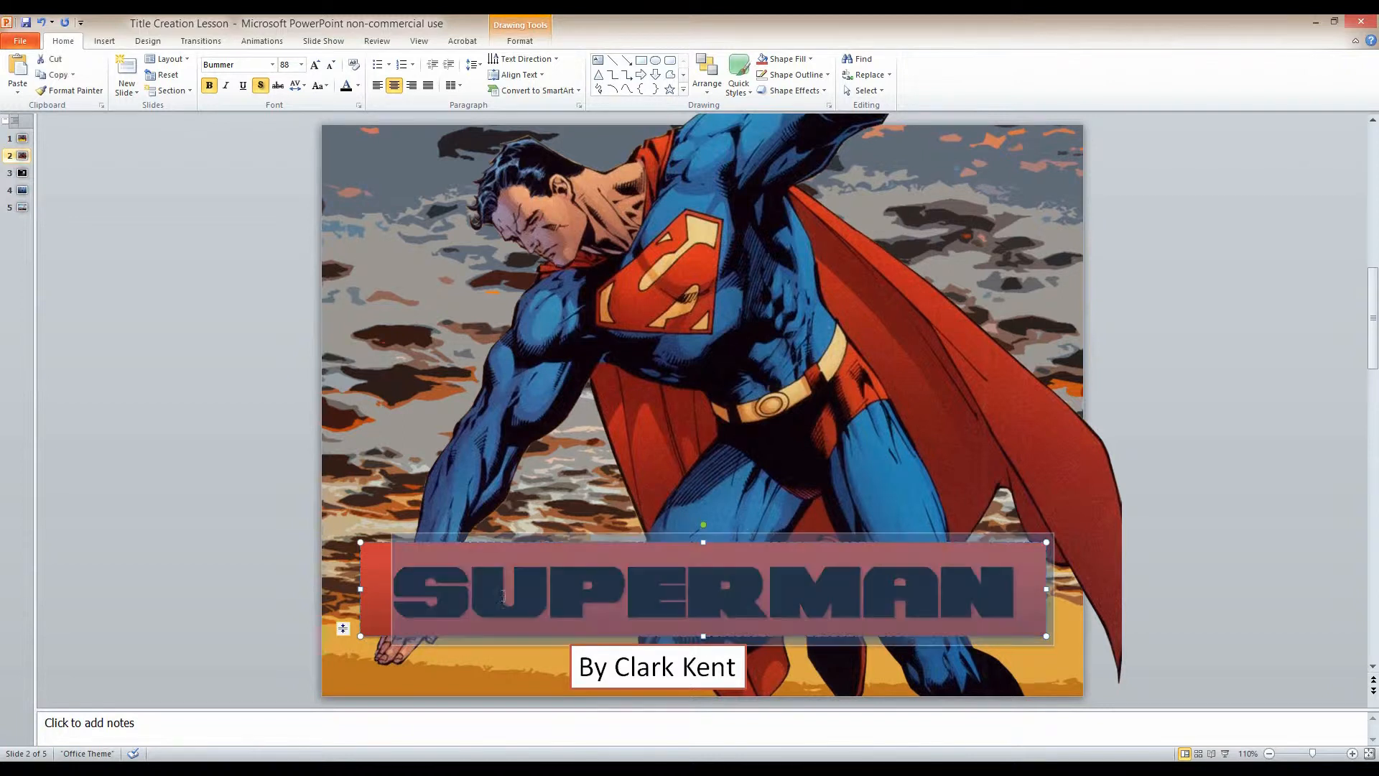
left_click(518, 41)
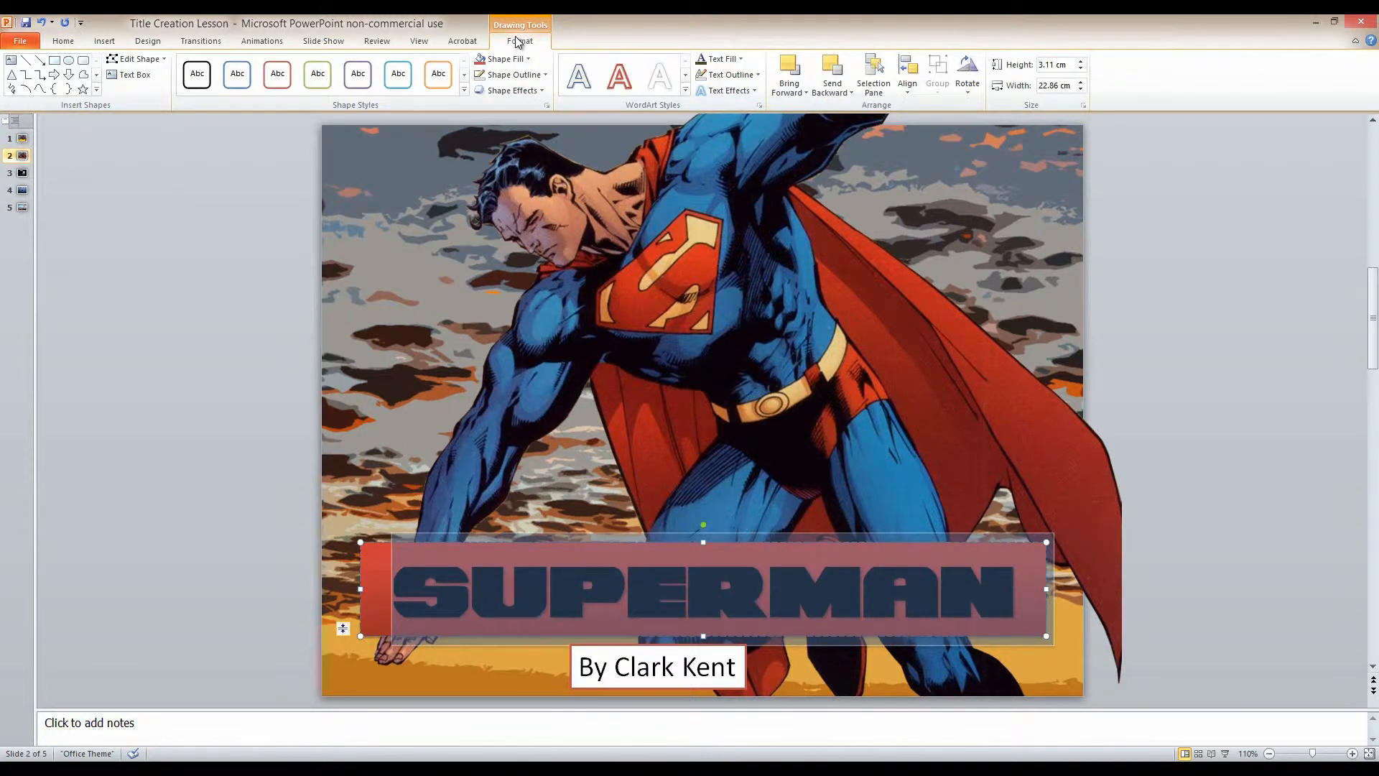
left_click(729, 59)
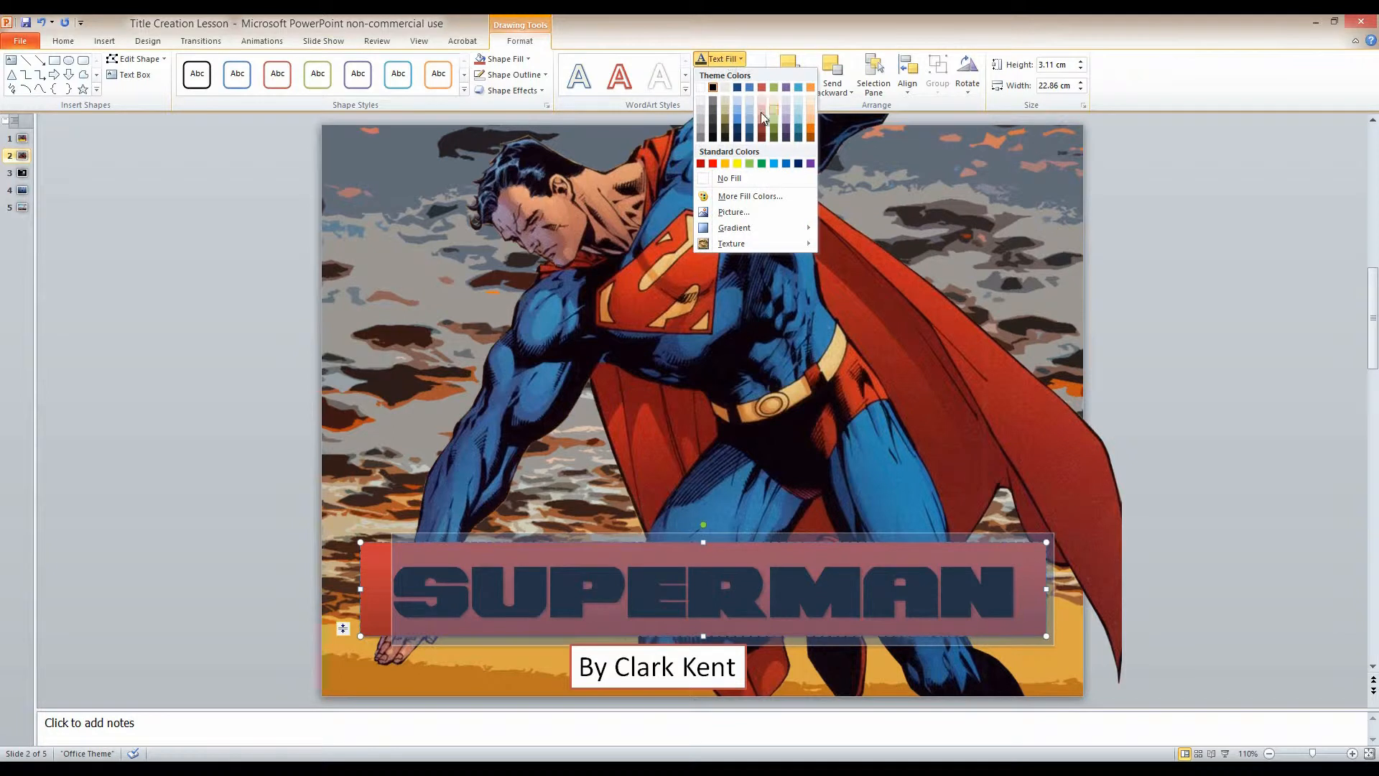
left_click(738, 133)
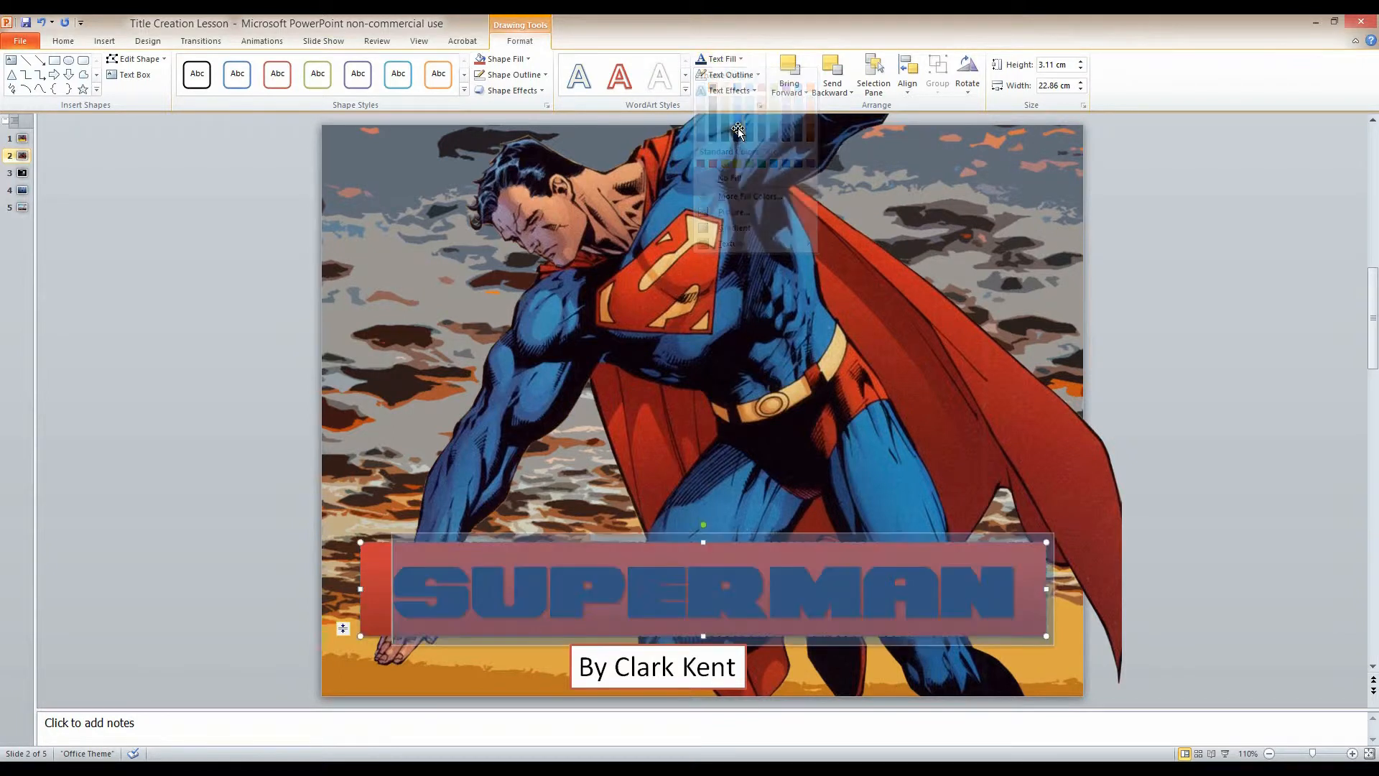
- Give the Superman title text a yellow outline with a weight of 3 pt
left_click(734, 75)
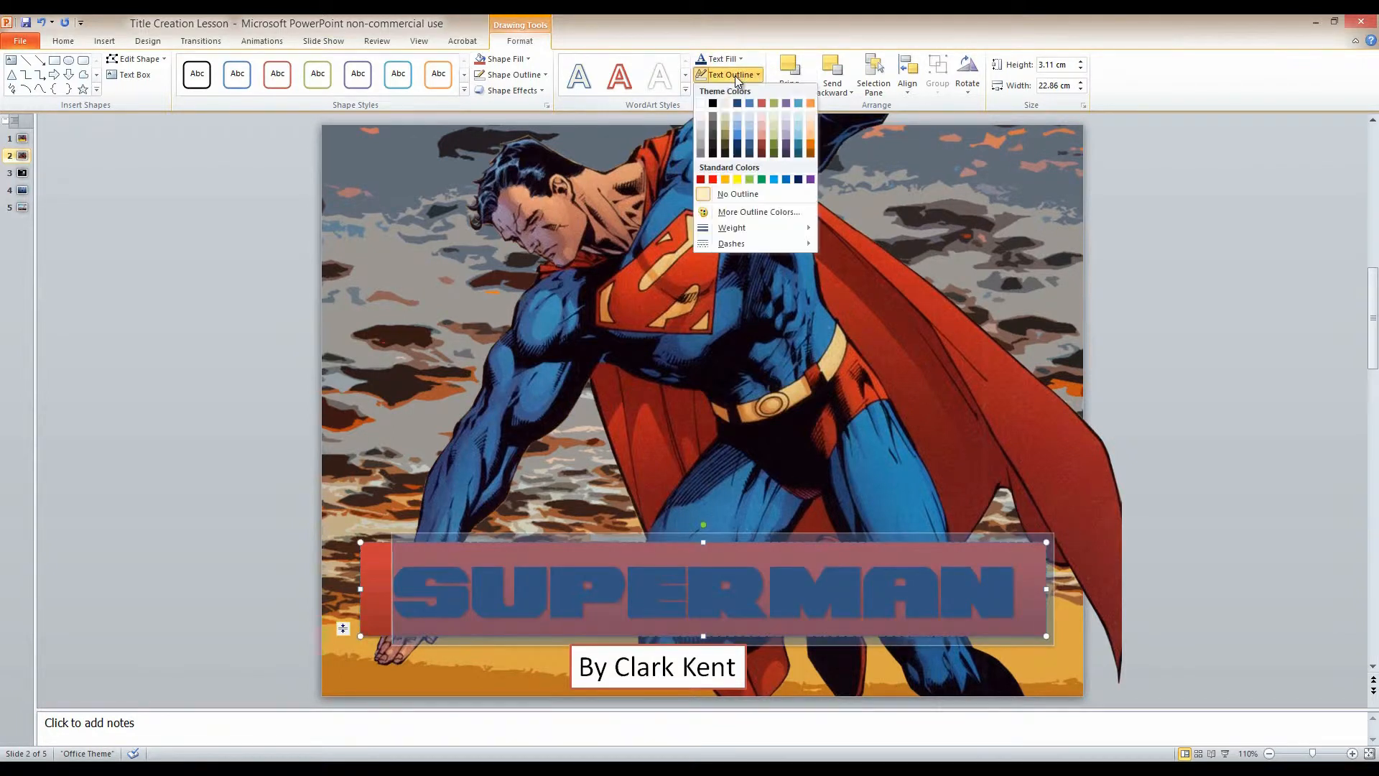
left_click(738, 181)
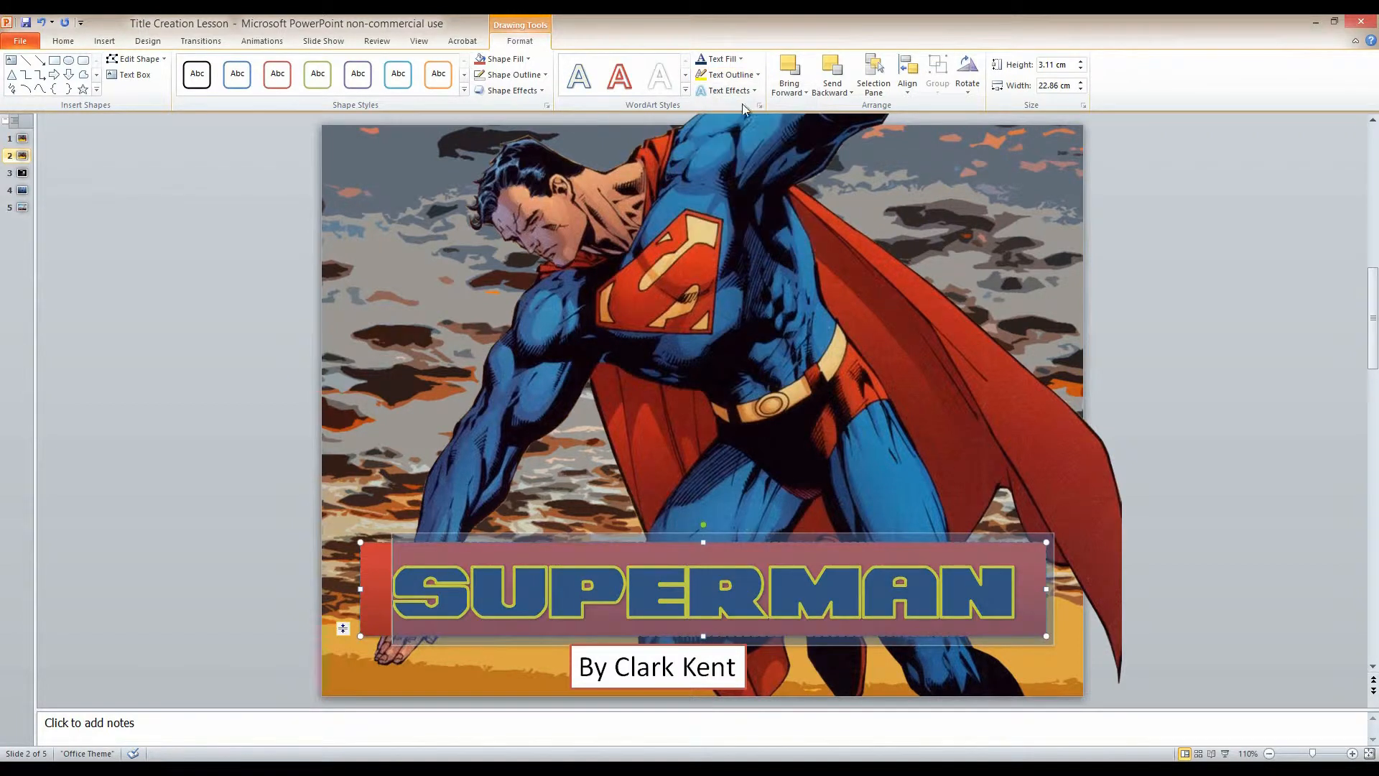
left_click(730, 75)
mouse_move(760, 225)
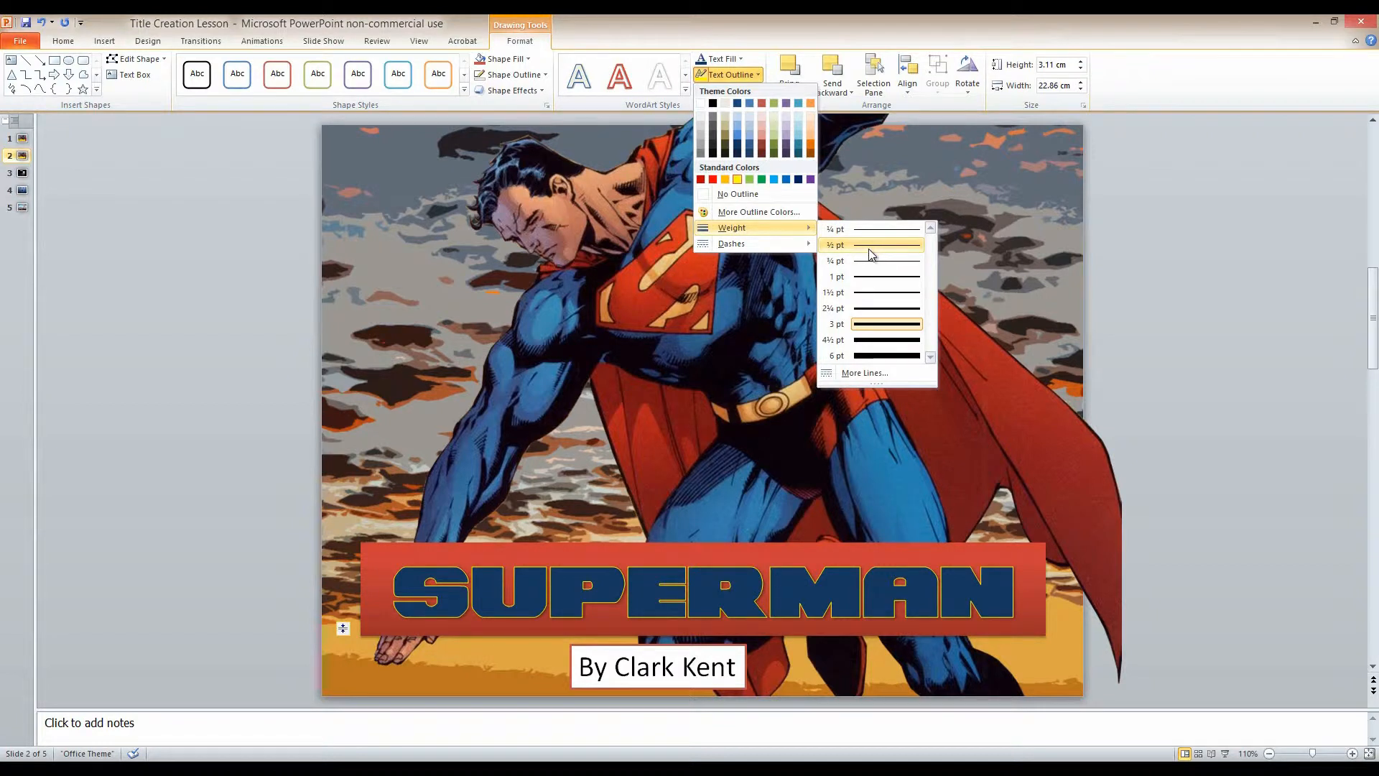
left_click(883, 325)
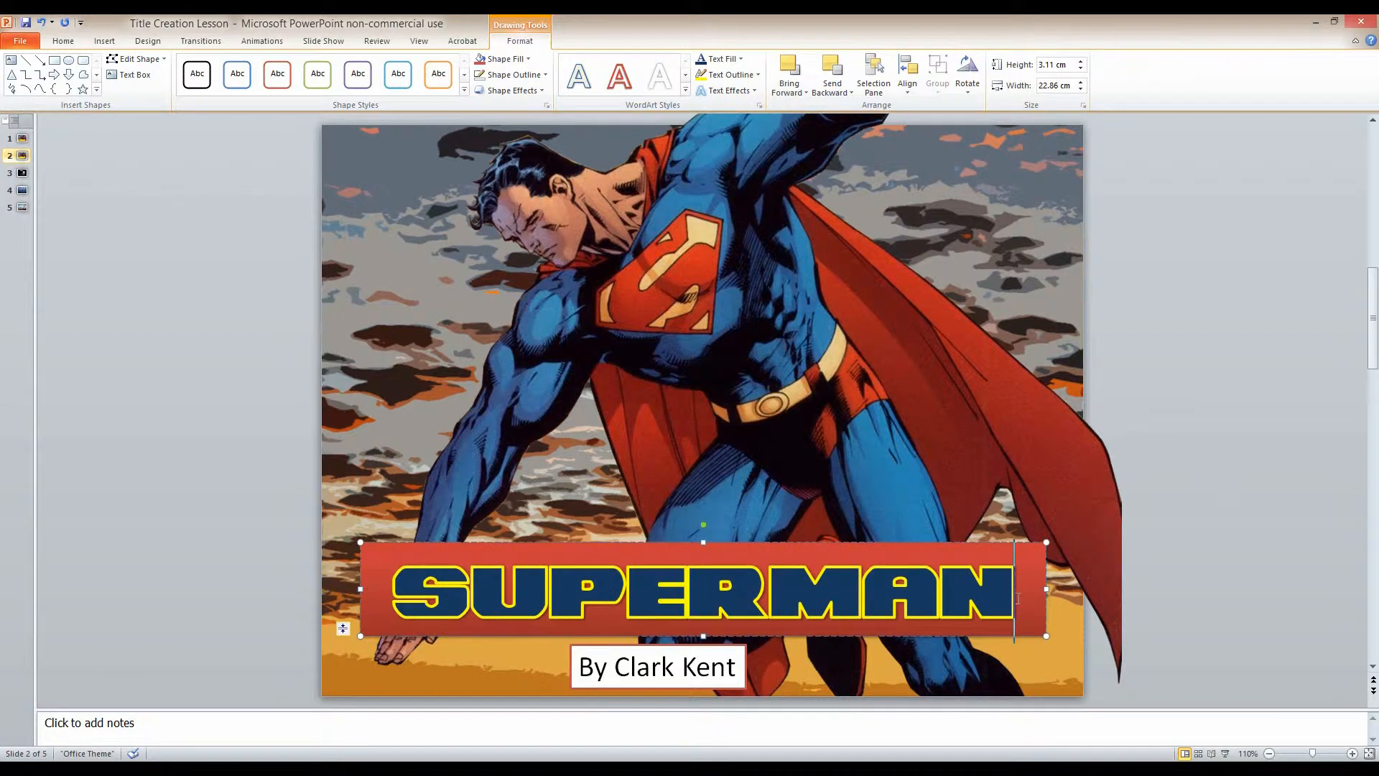
left_click(1246, 576)
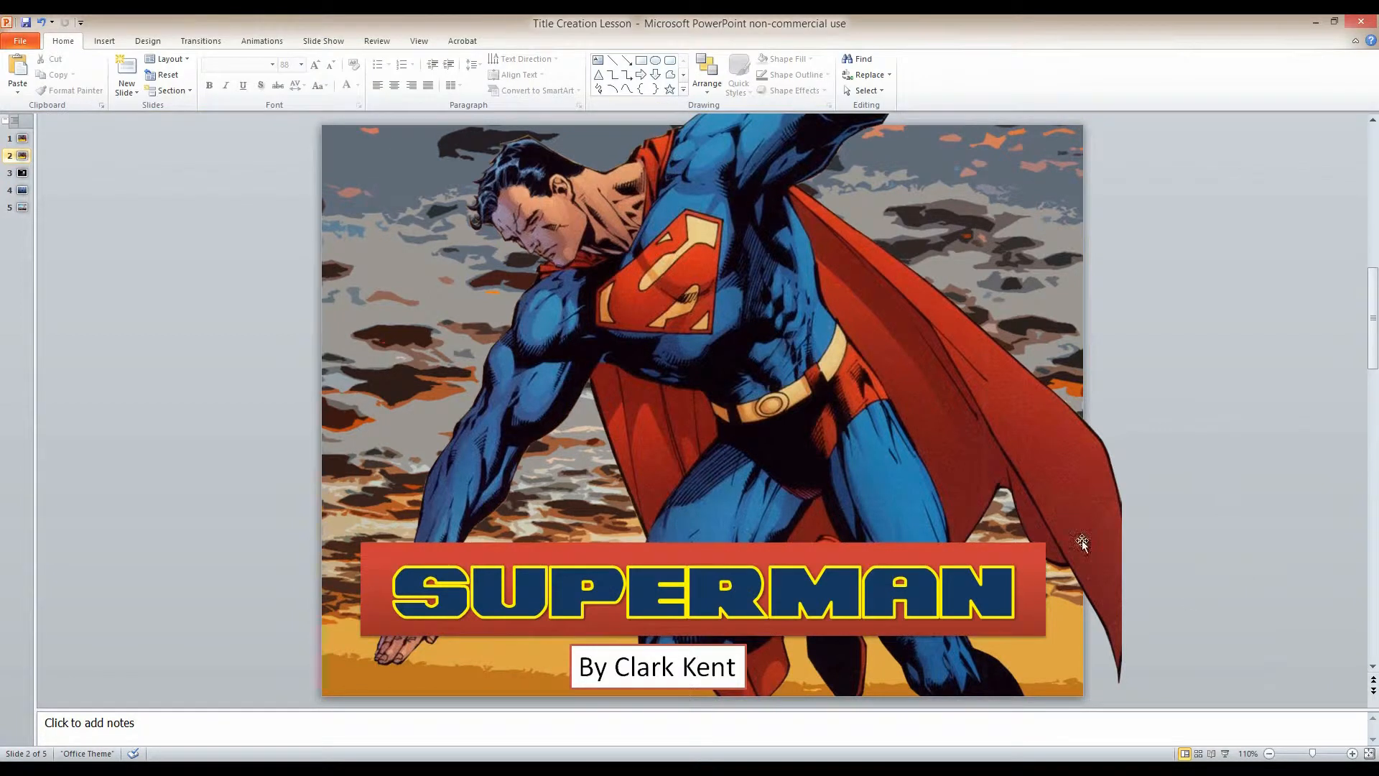
- Change the font of the author line below the Superman title to Bummer
left_click(610, 665)
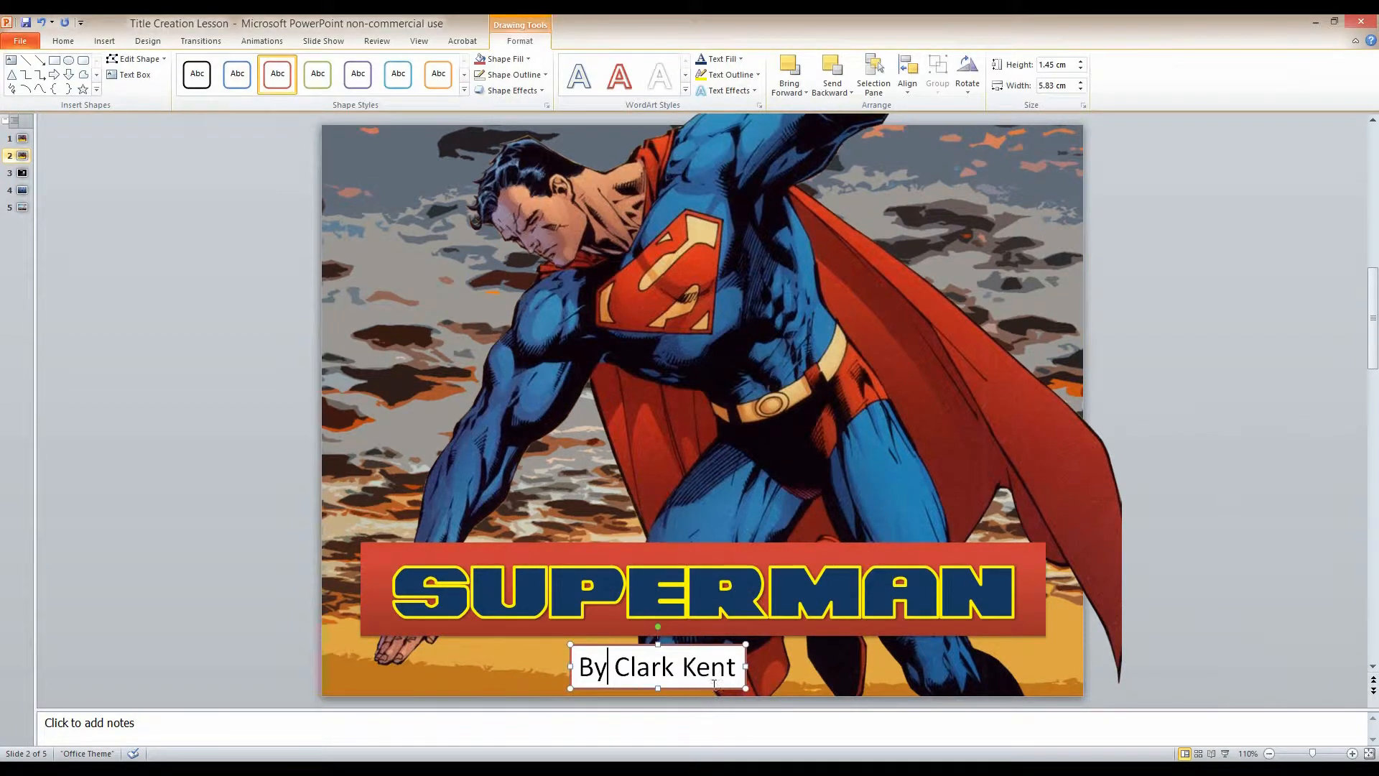
left_click_drag(737, 666, 579, 668)
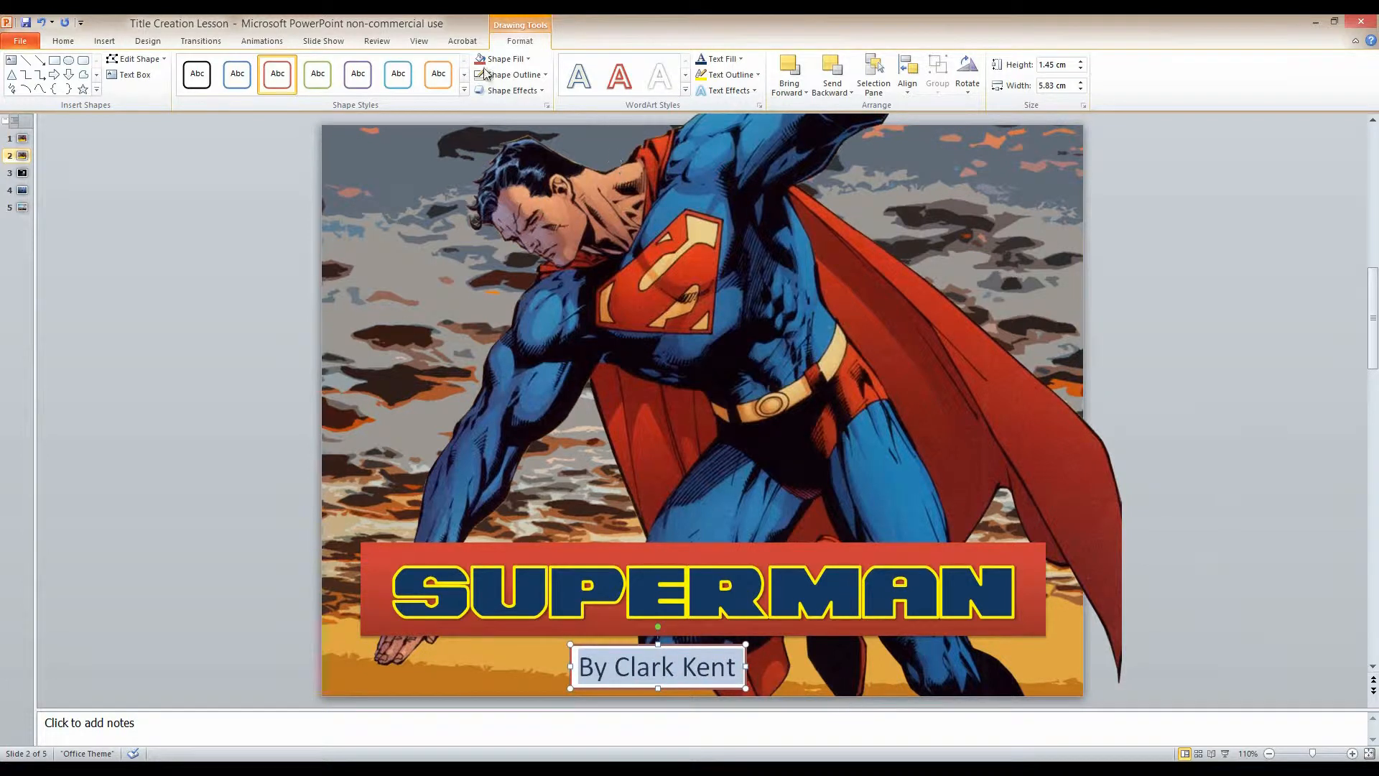
left_click(70, 42)
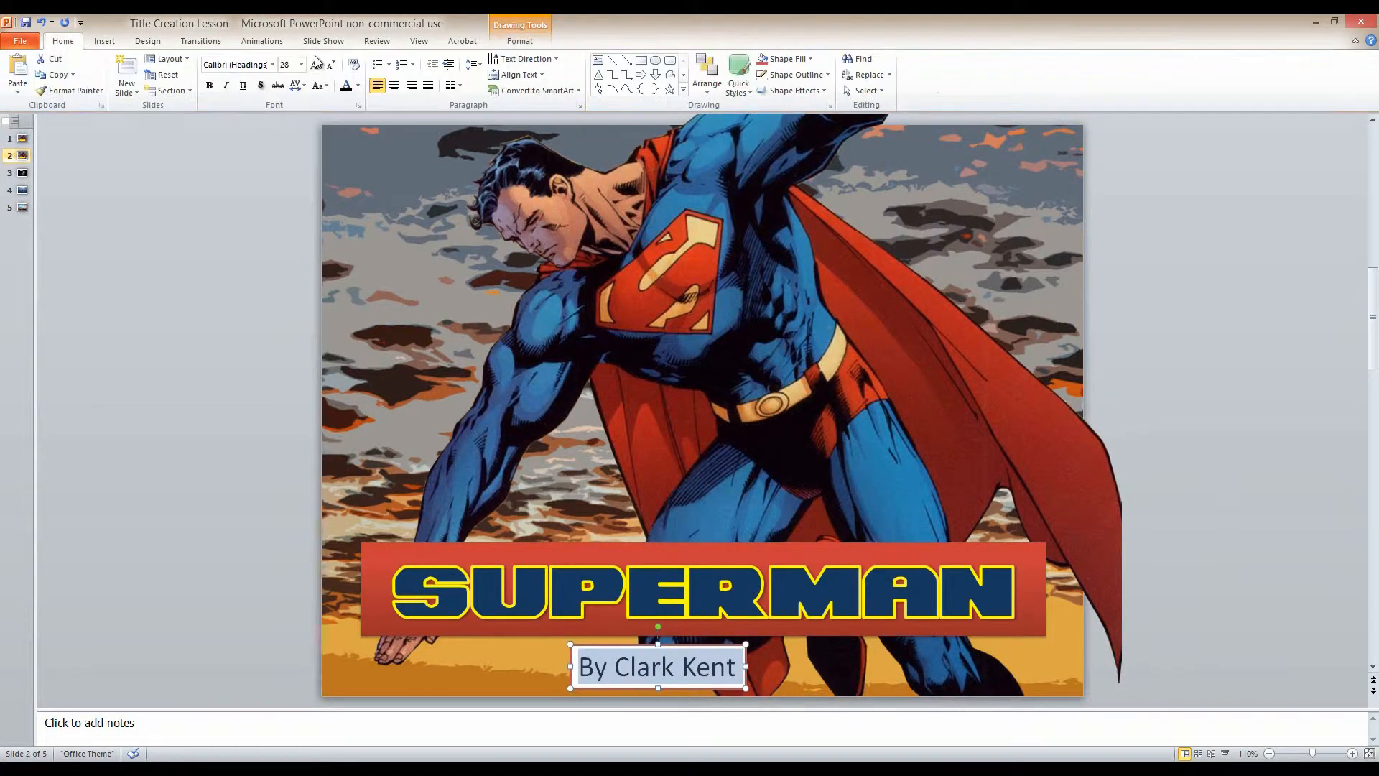
left_click(272, 65)
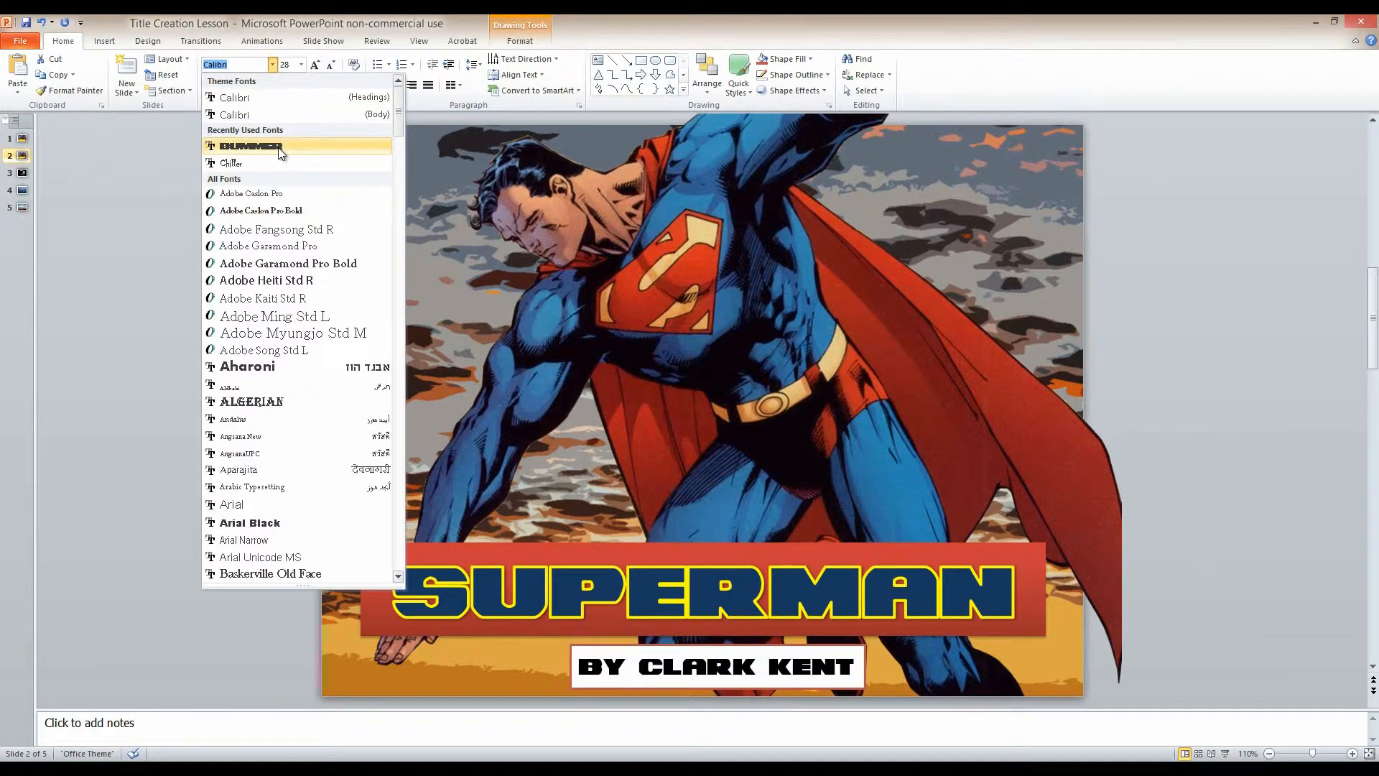
left_click(278, 148)
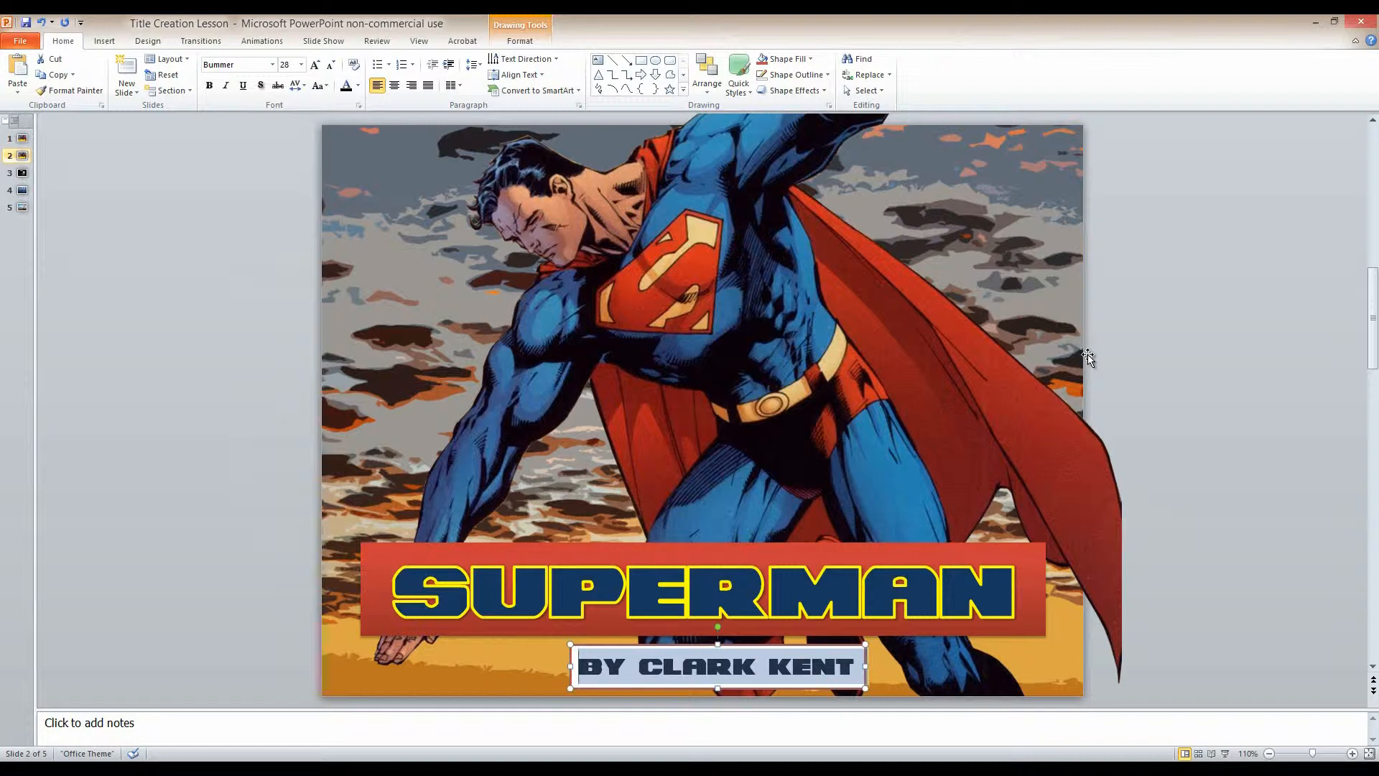
left_click(273, 66)
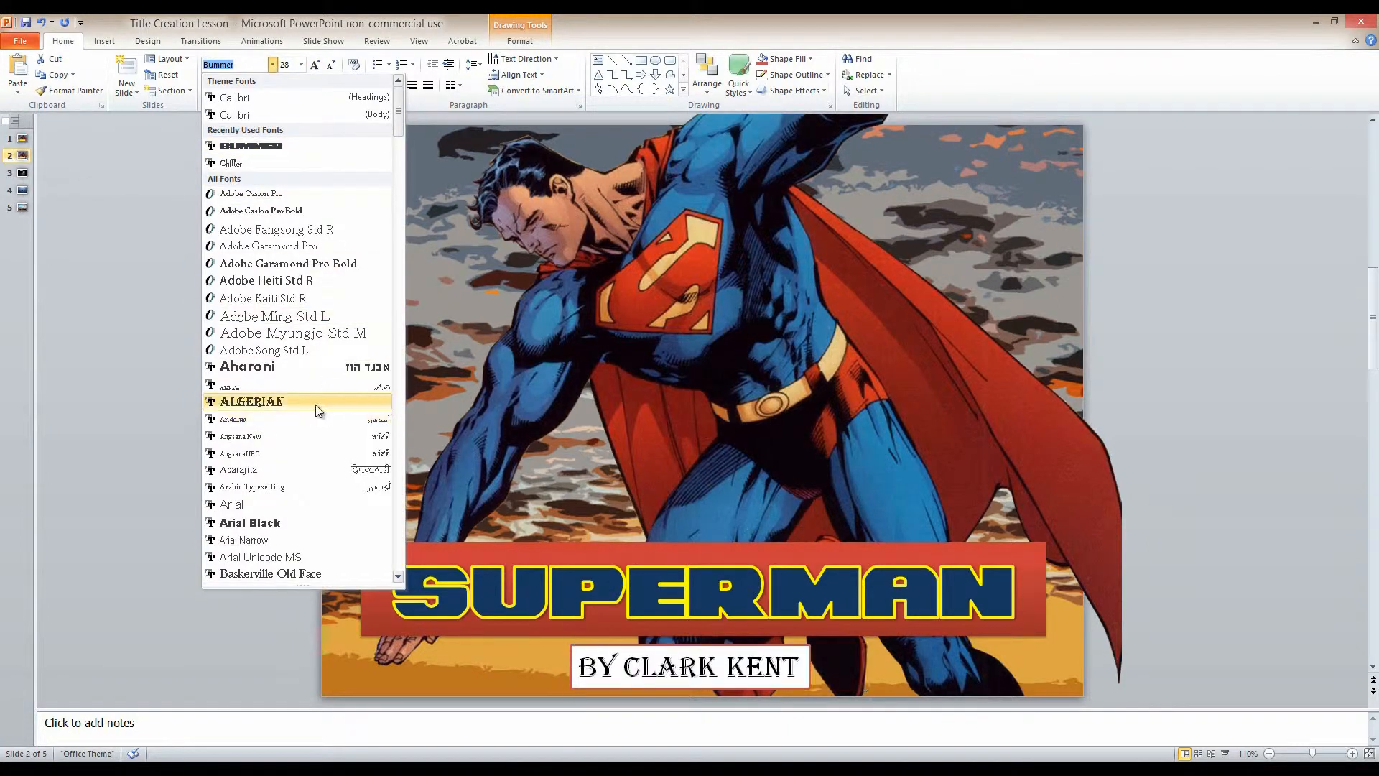
left_click(128, 324)
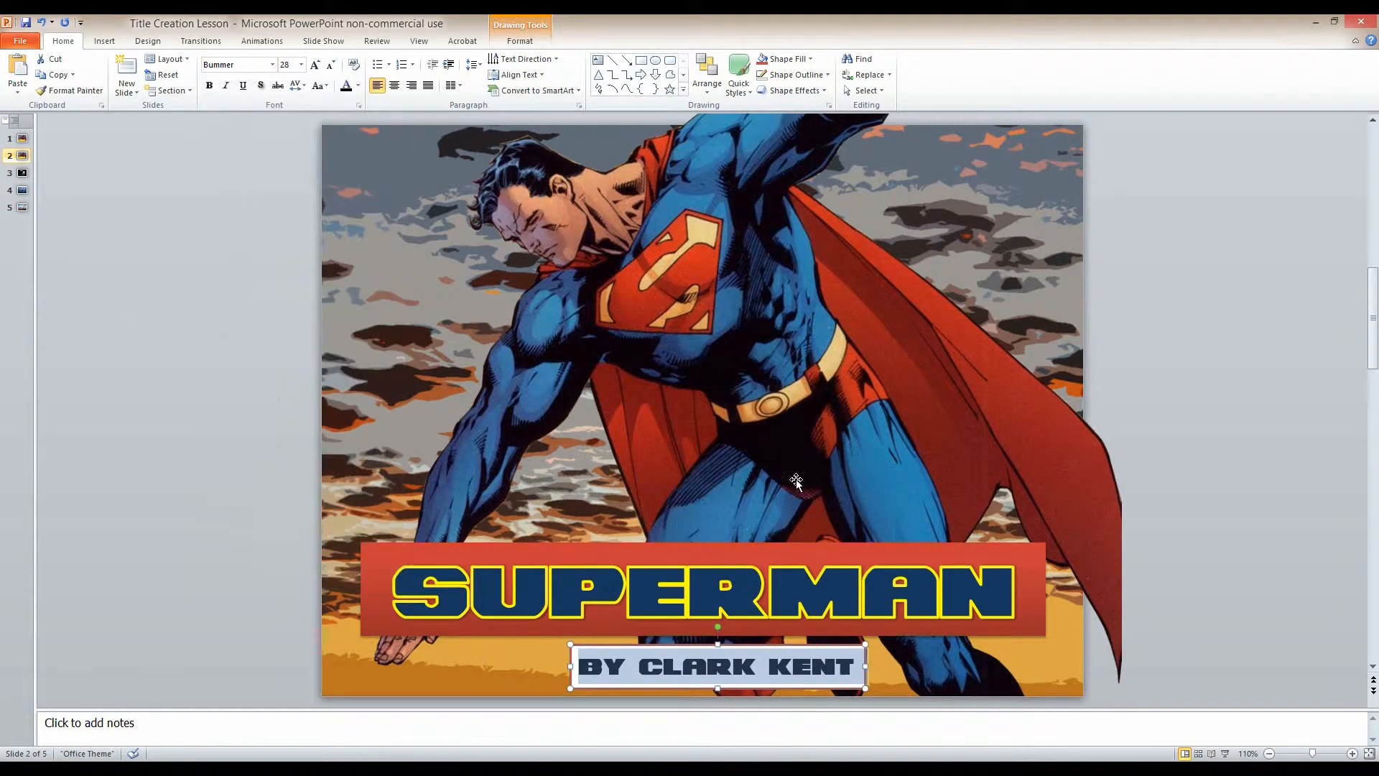
left_click(1194, 506)
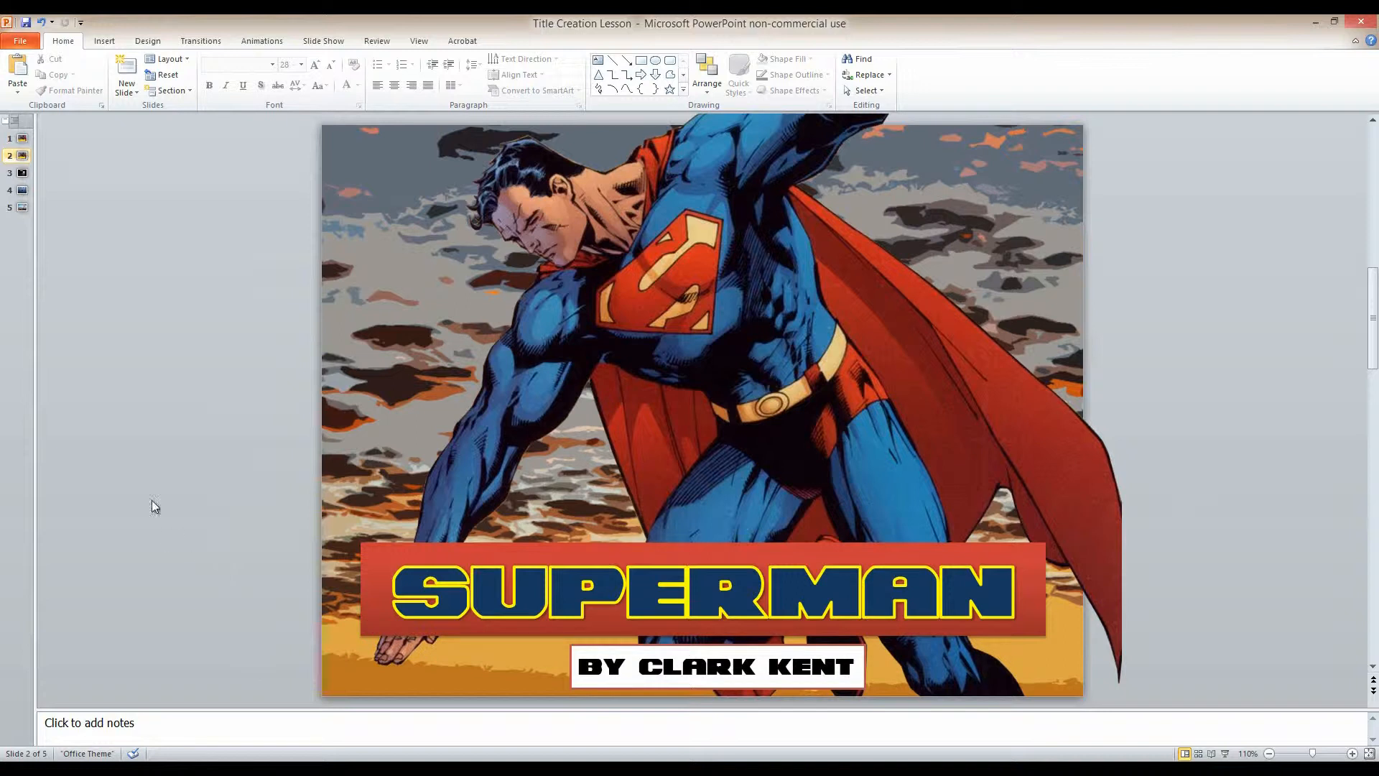
- Set the "Chiller" title on slide 3 in the Chiller font and enlarge it to size 80
left_click(22, 174)
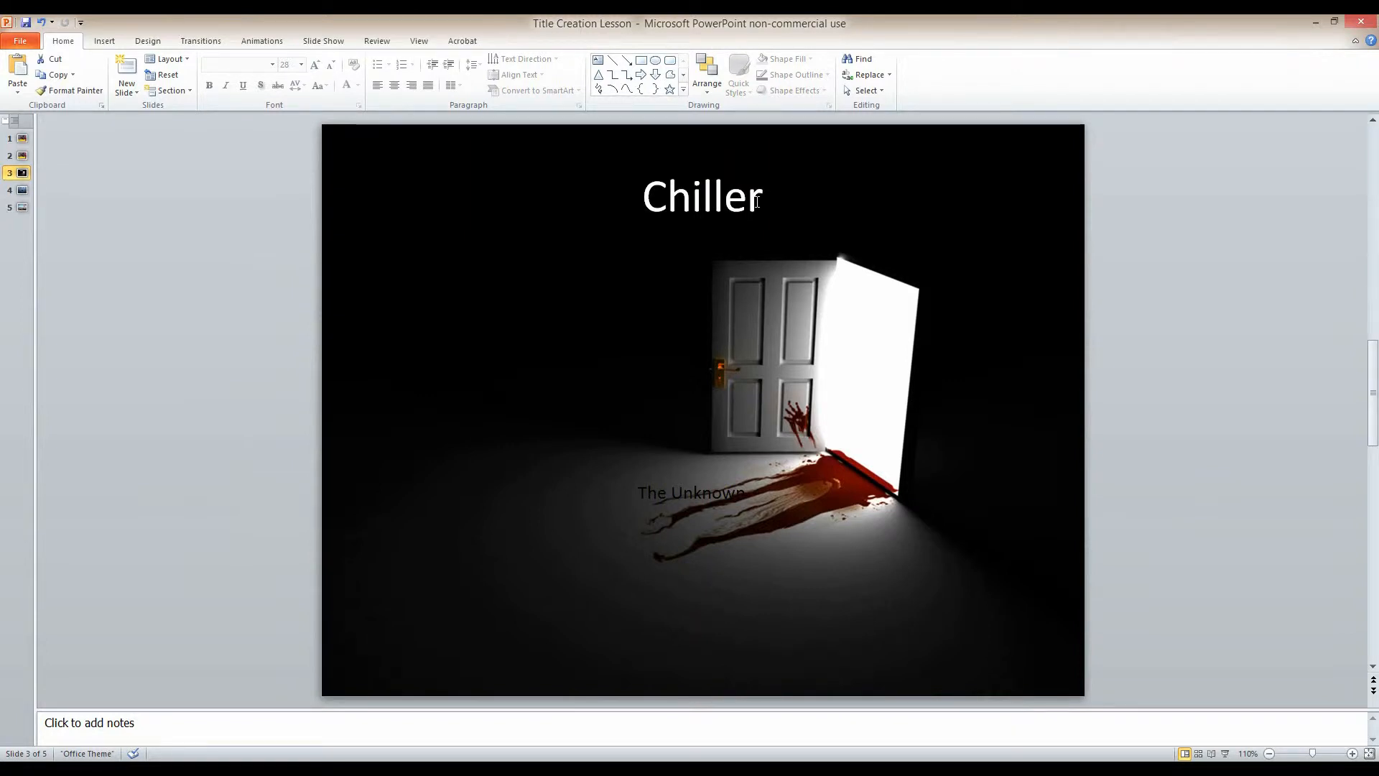
double_click(757, 201)
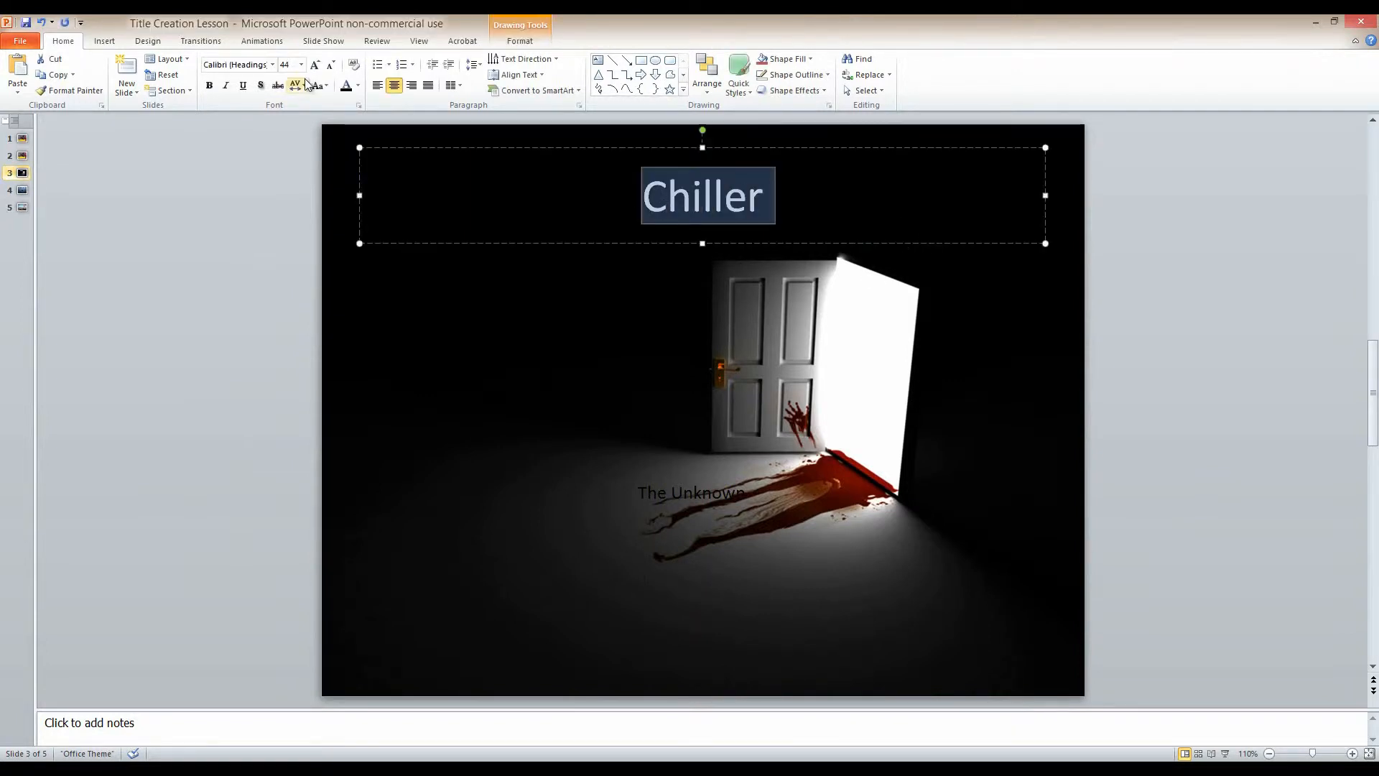
left_click(274, 64)
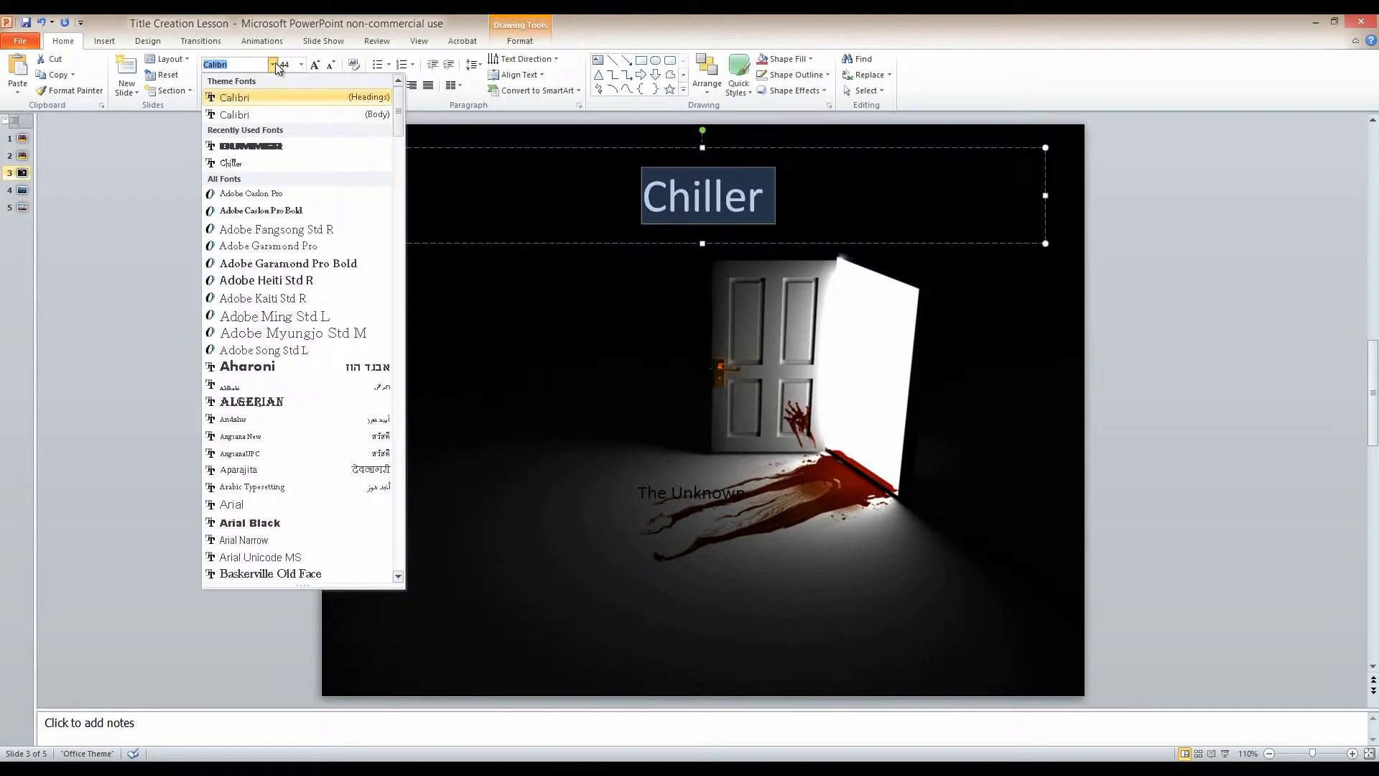
left_click(255, 161)
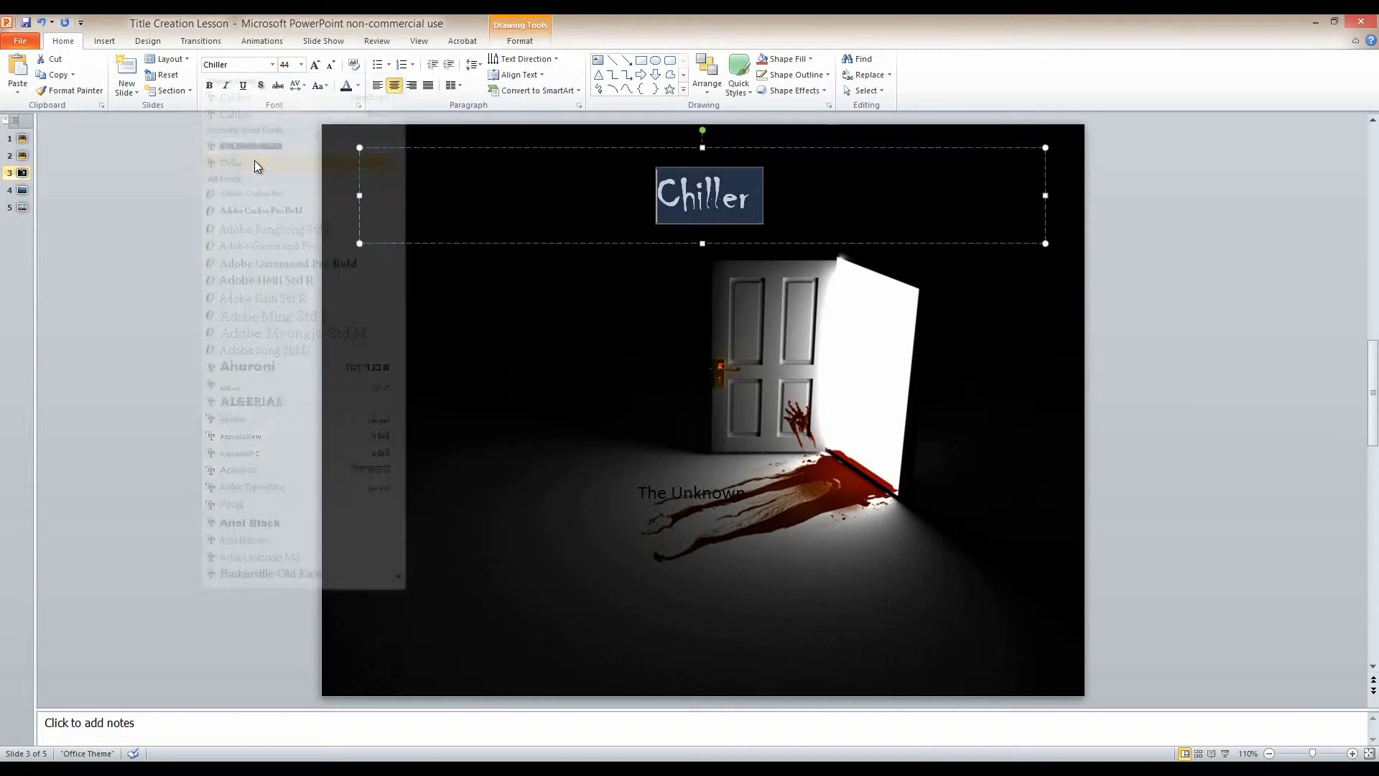
left_click(315, 65)
left_click(315, 65)
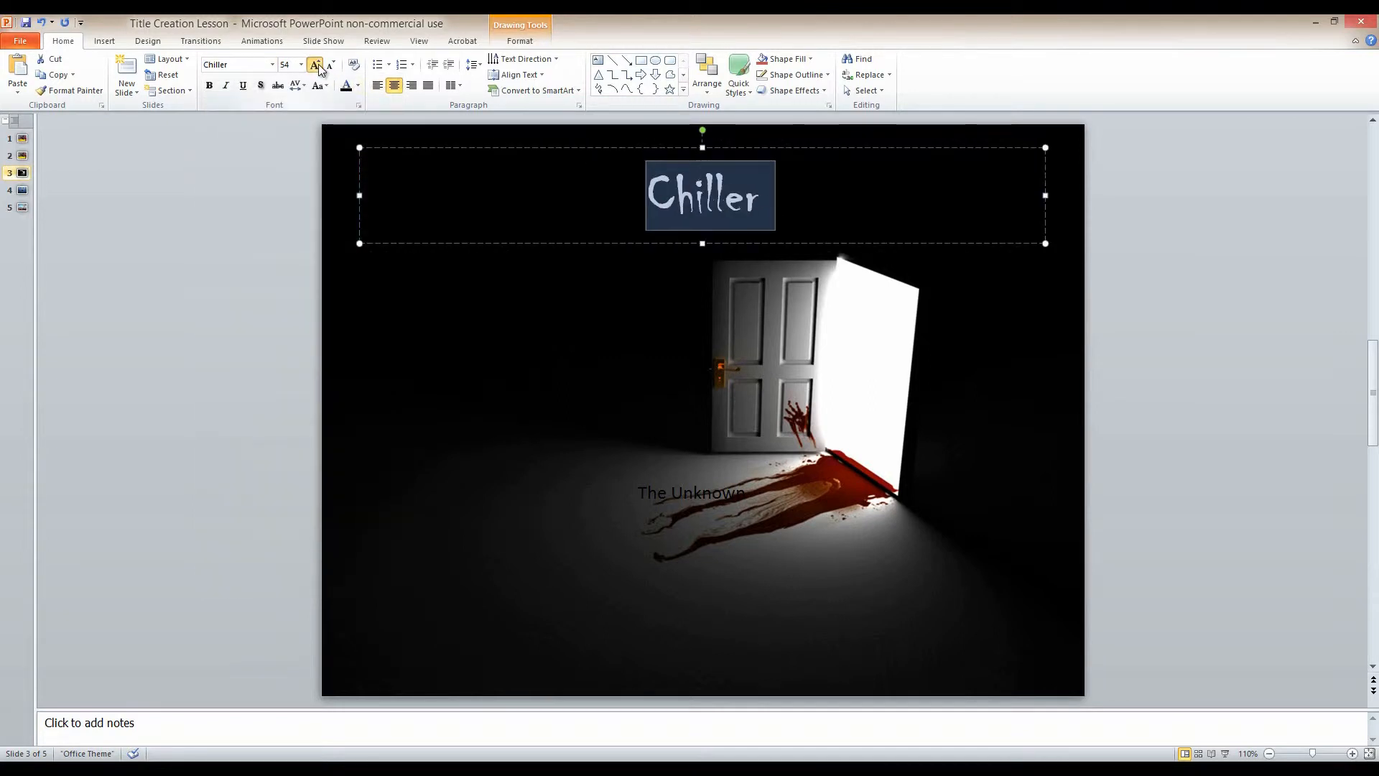
left_click(315, 65)
left_click(314, 64)
left_click(315, 65)
left_click(314, 65)
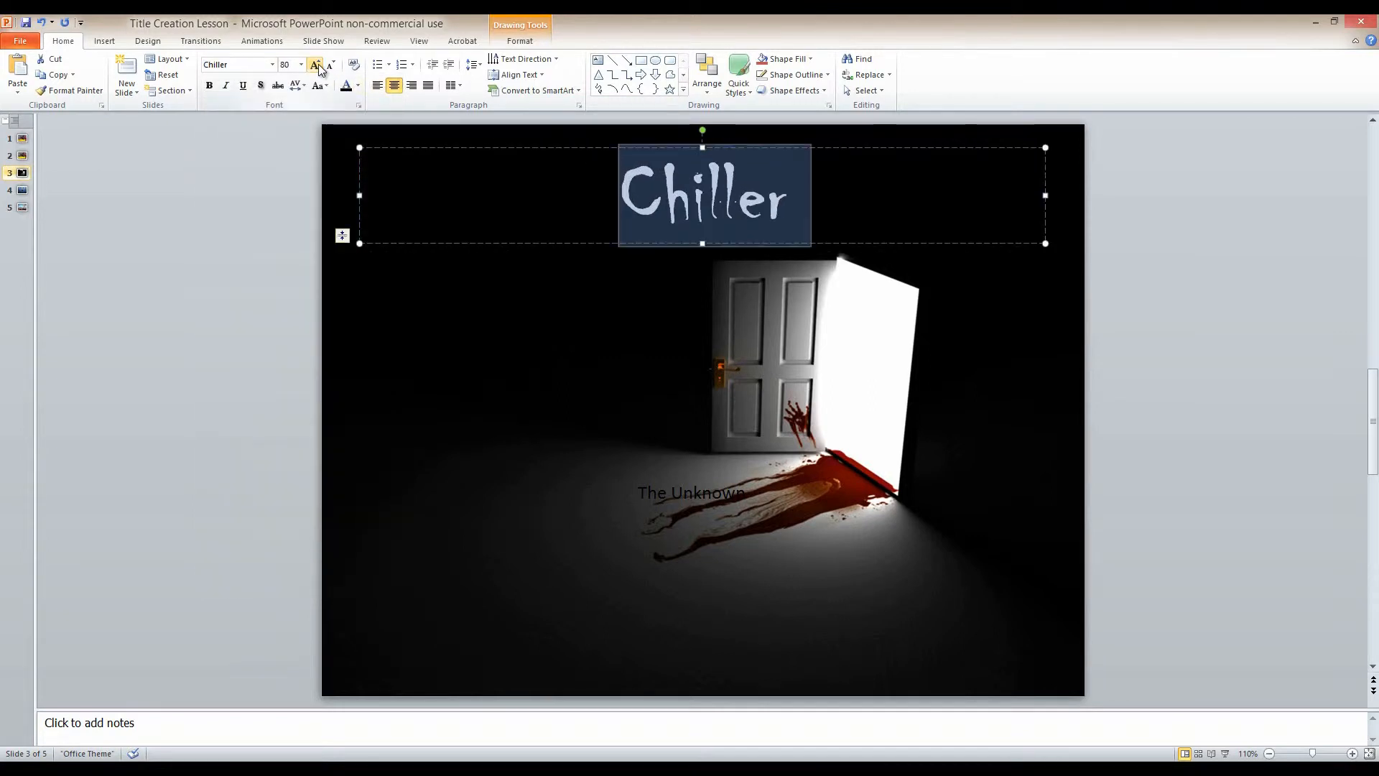
- Colour the Chiller title text dark red and enlarge it to size 96
left_click(358, 85)
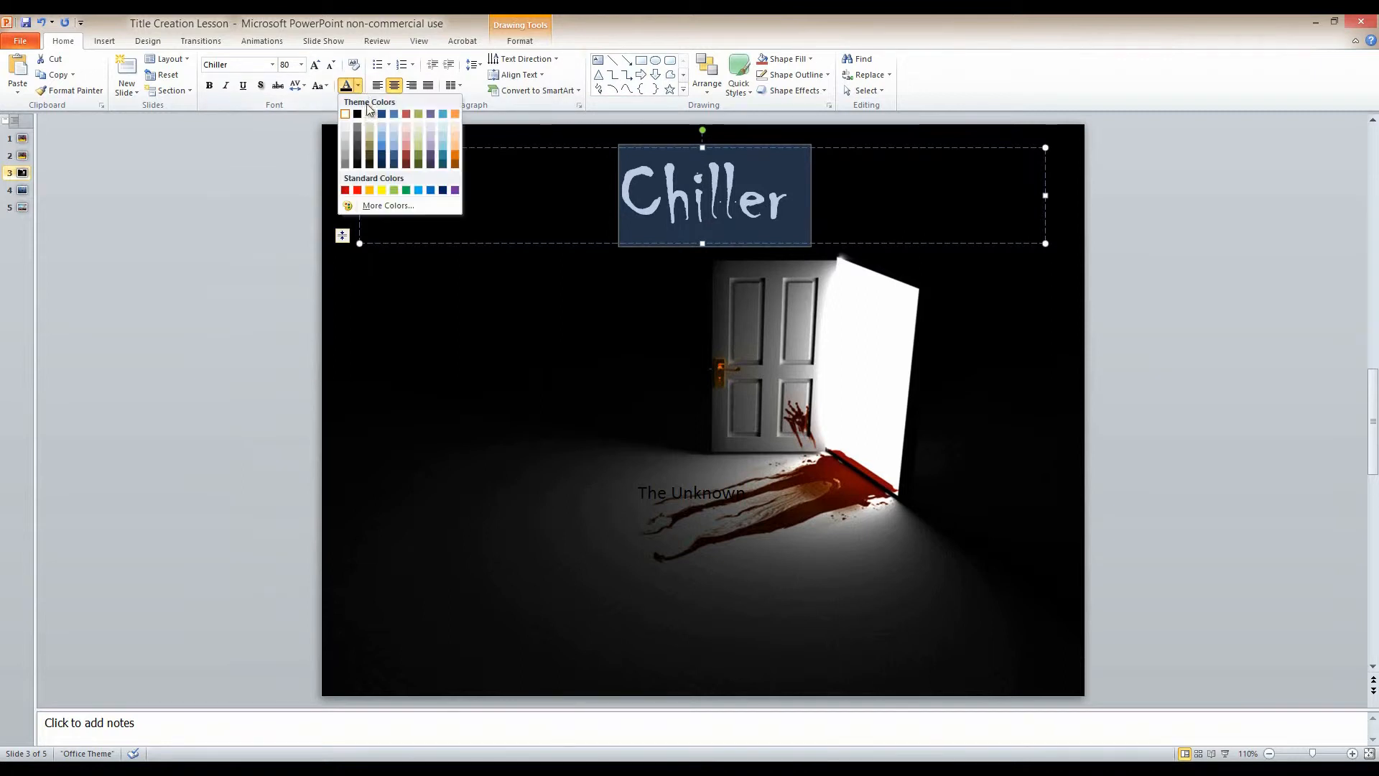
left_click(346, 190)
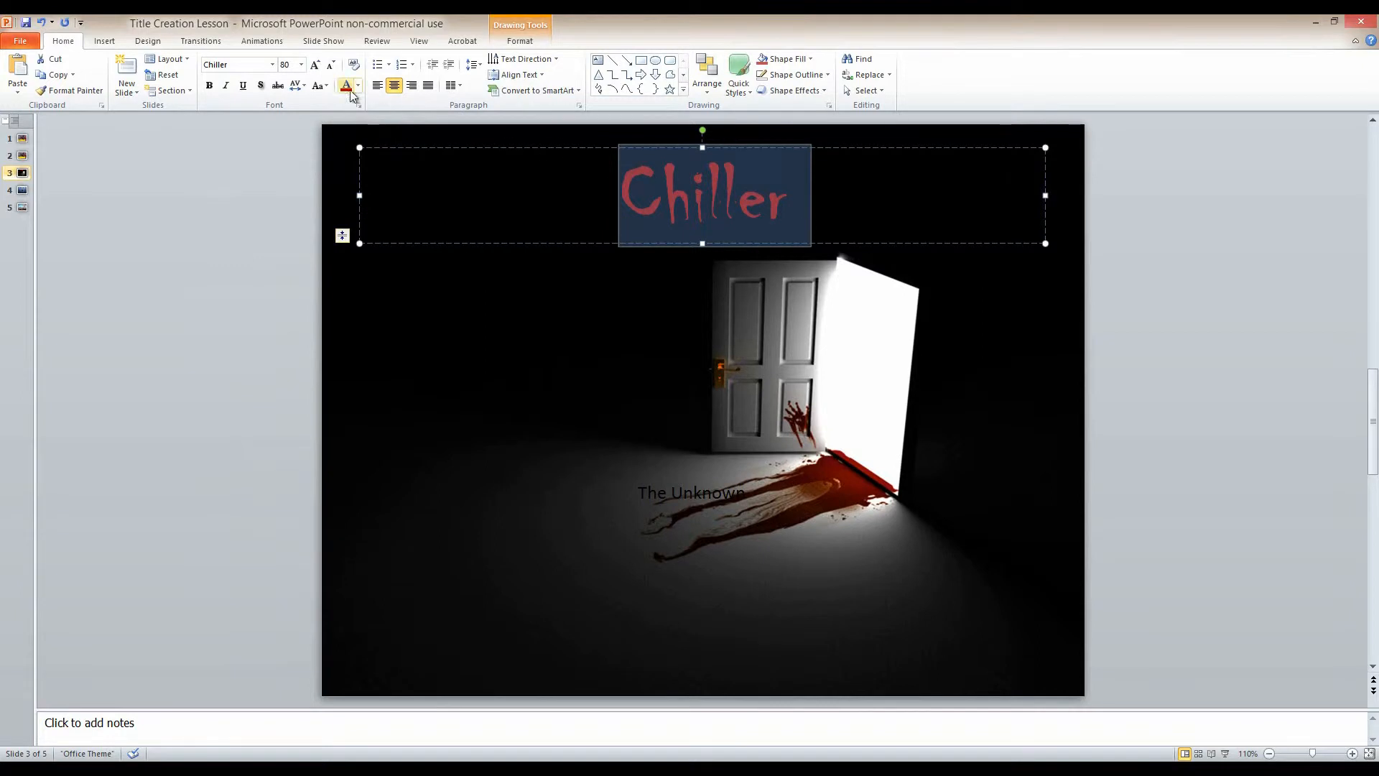
left_click(314, 64)
left_click(315, 65)
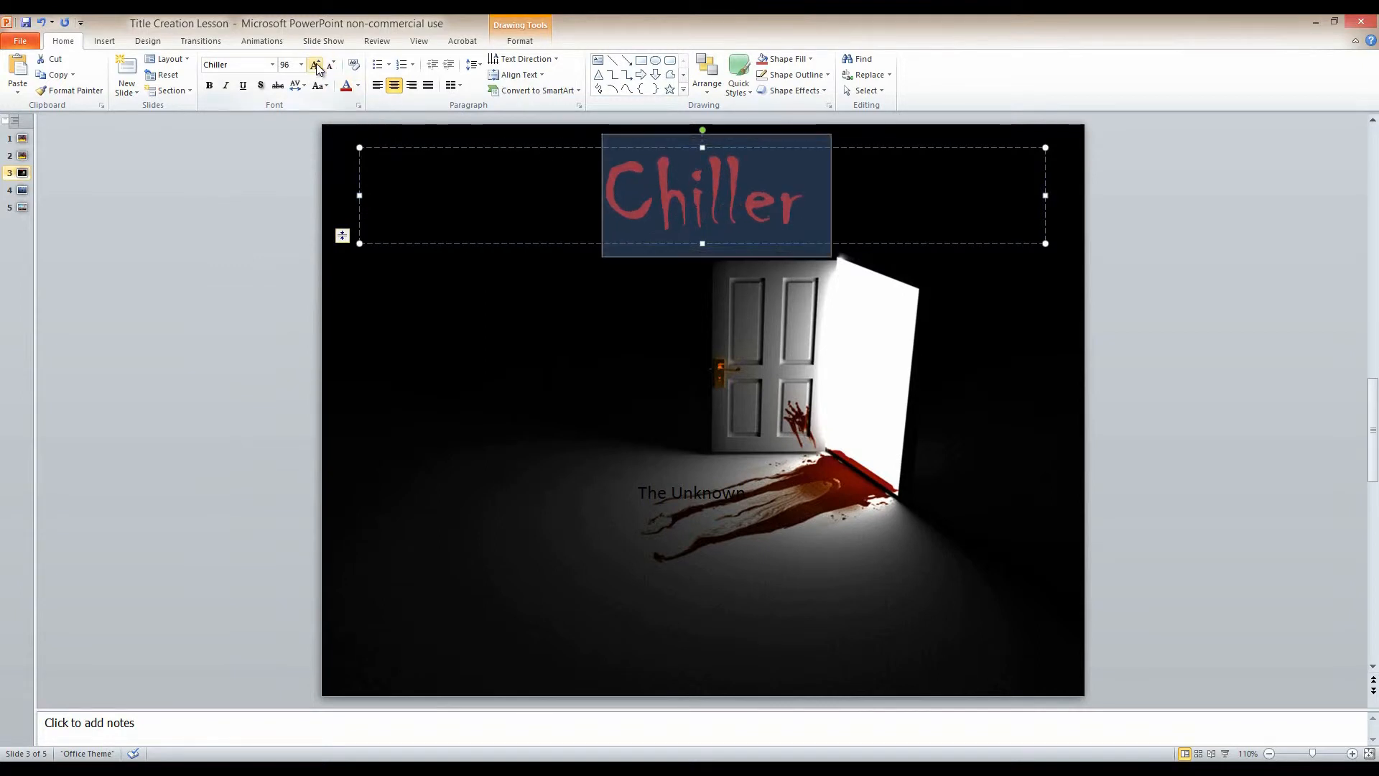
left_click(981, 289)
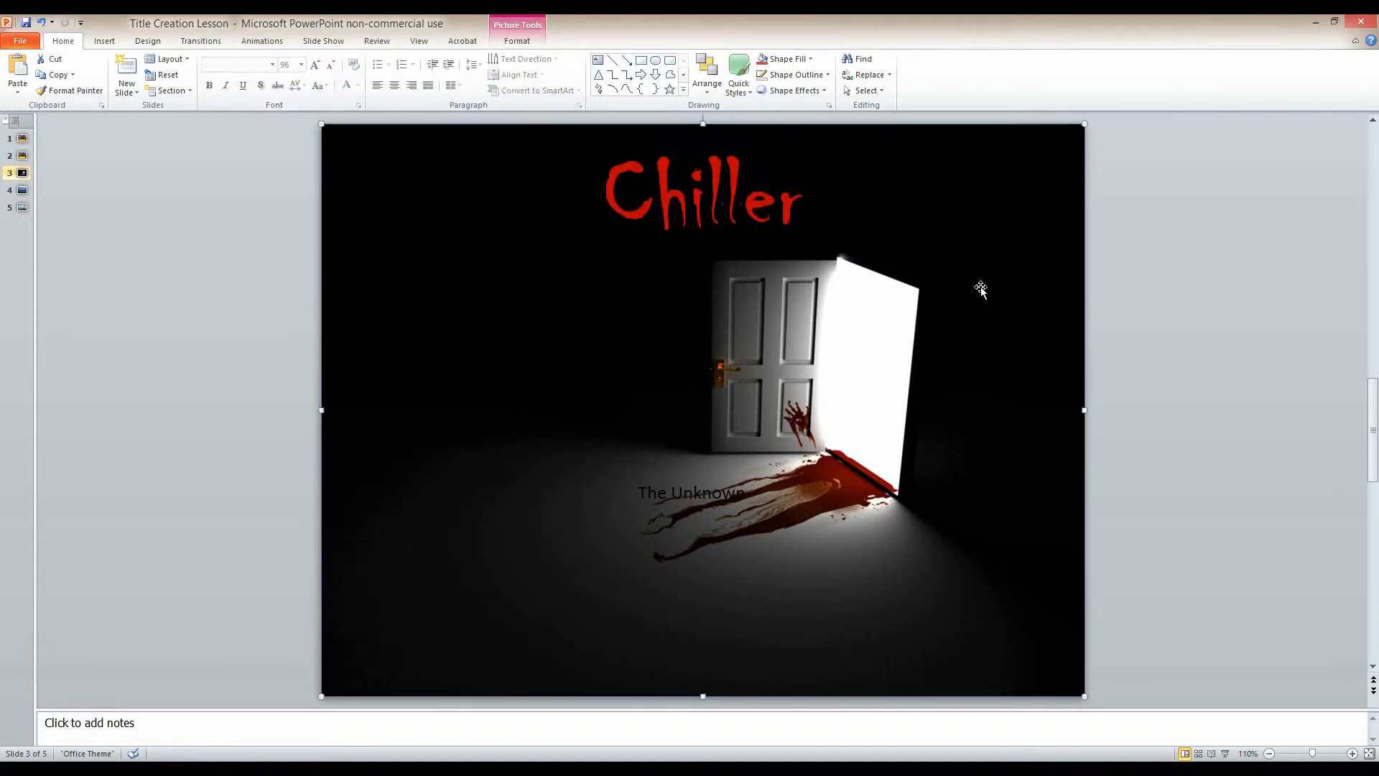
- Move "The Unknown" text box on slide 3 slightly up beside the blood stain and colour its text white
left_click(686, 497)
mouse_move(715, 480)
left_mouse_down()
mouse_move(680, 466)
mouse_move(607, 472)
left_mouse_up()
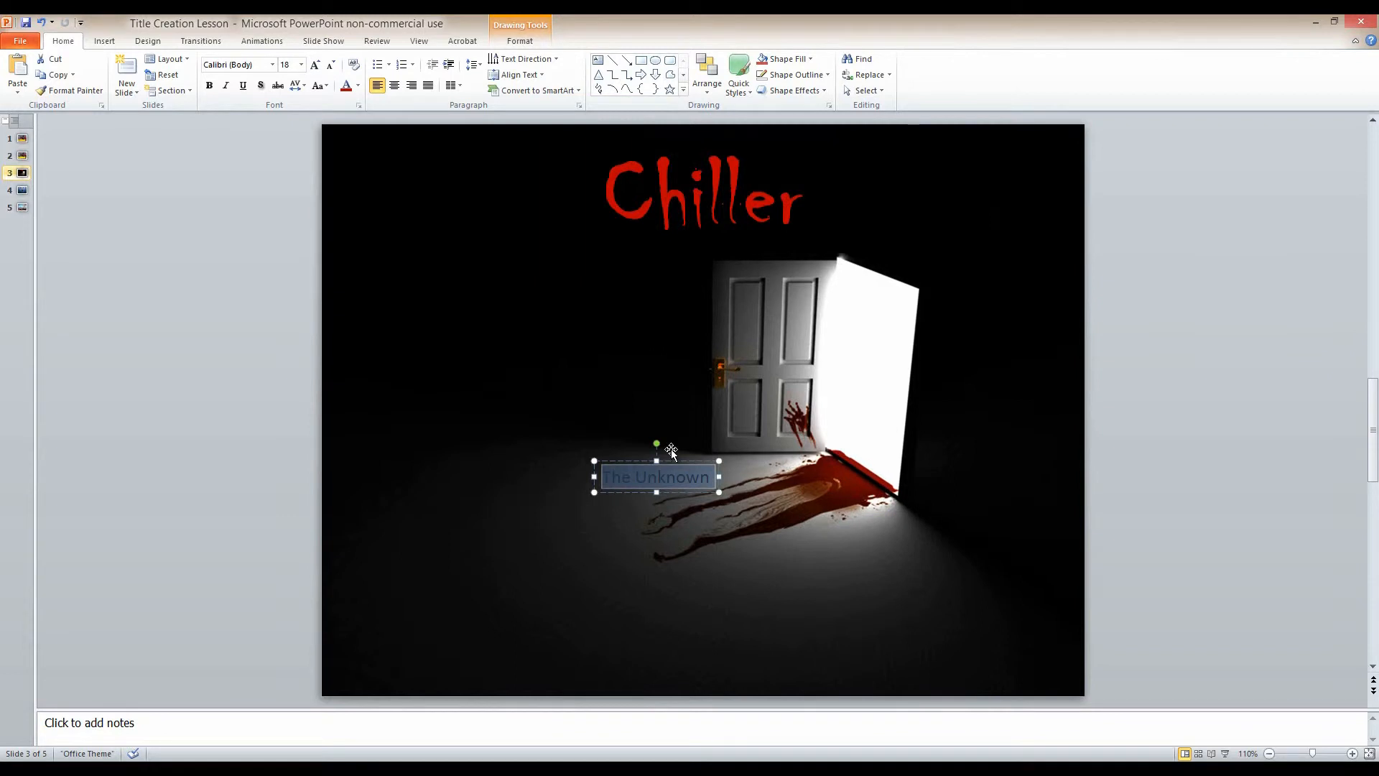
left_click(358, 85)
left_click(353, 114)
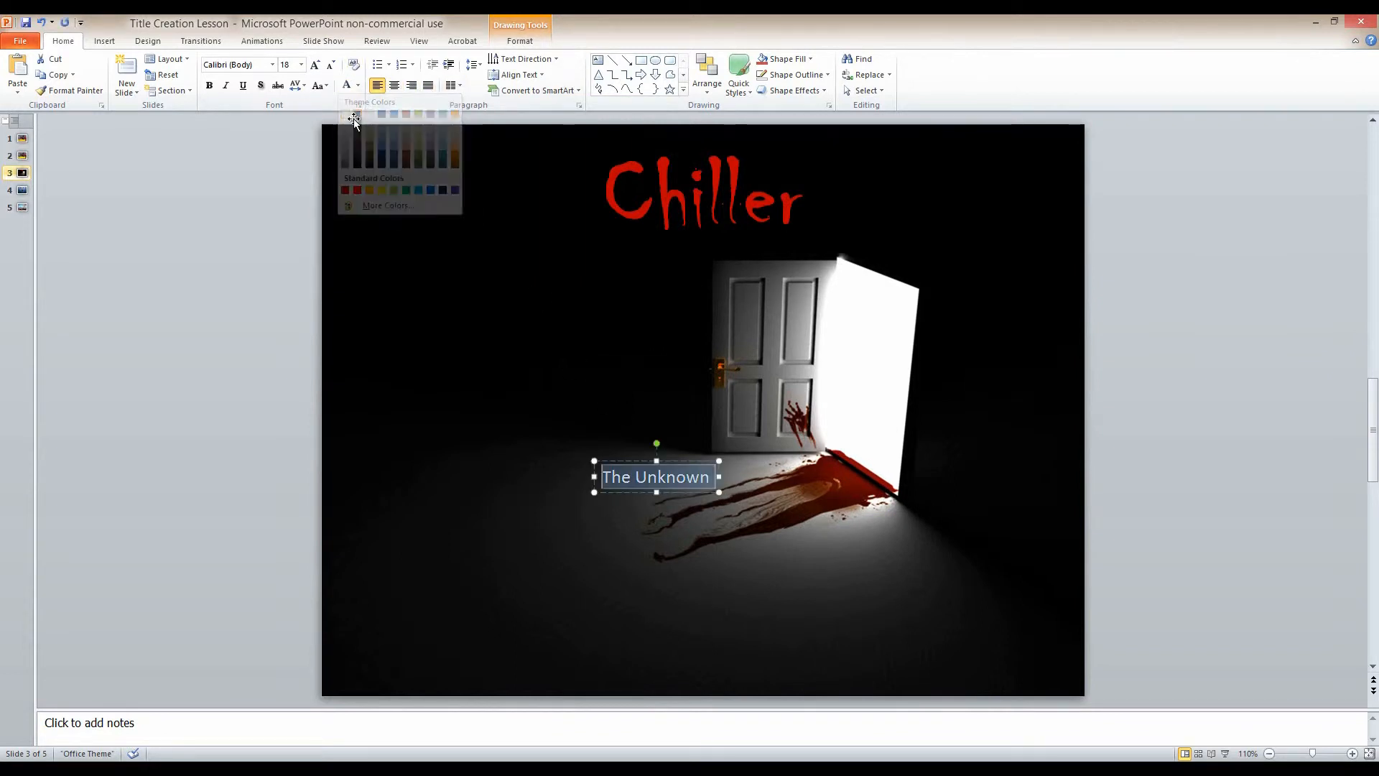
- Enlarge "The Unknown" text to size 40 and change its font to Chiller
left_click(315, 64)
left_click(316, 65)
left_click(315, 65)
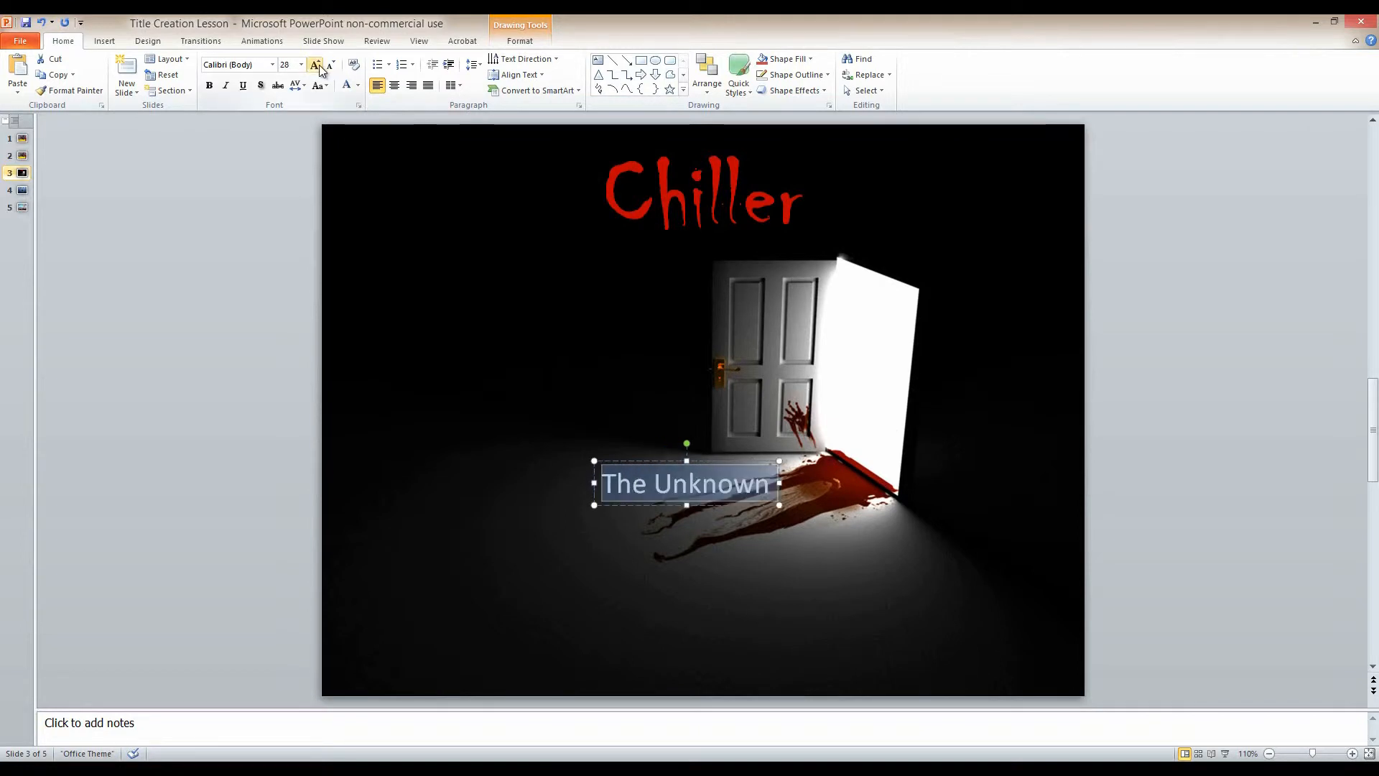
left_click(315, 65)
left_click(316, 65)
left_click(315, 65)
left_click(272, 64)
left_click(257, 147)
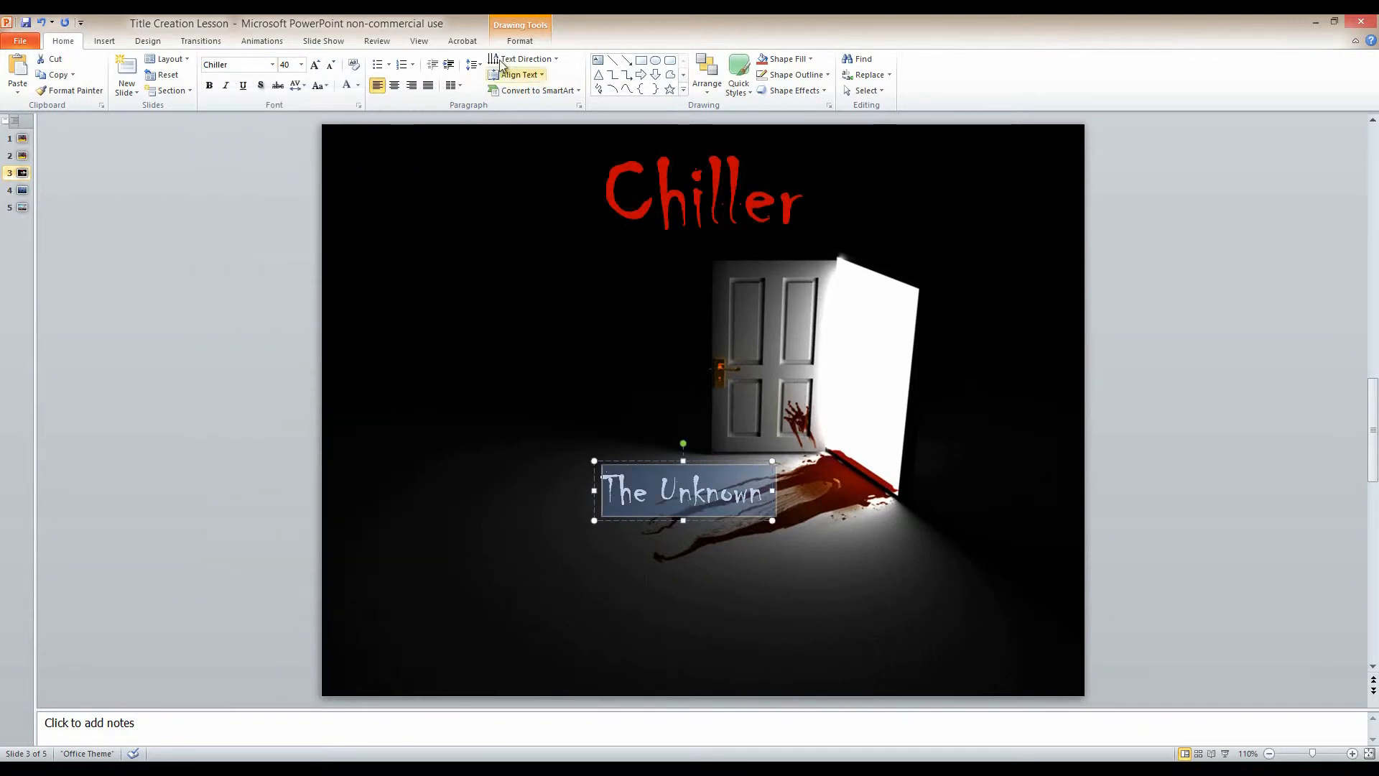
- Apply a Transform warp that makes "The Unknown" text cascade upwards
left_click(519, 36)
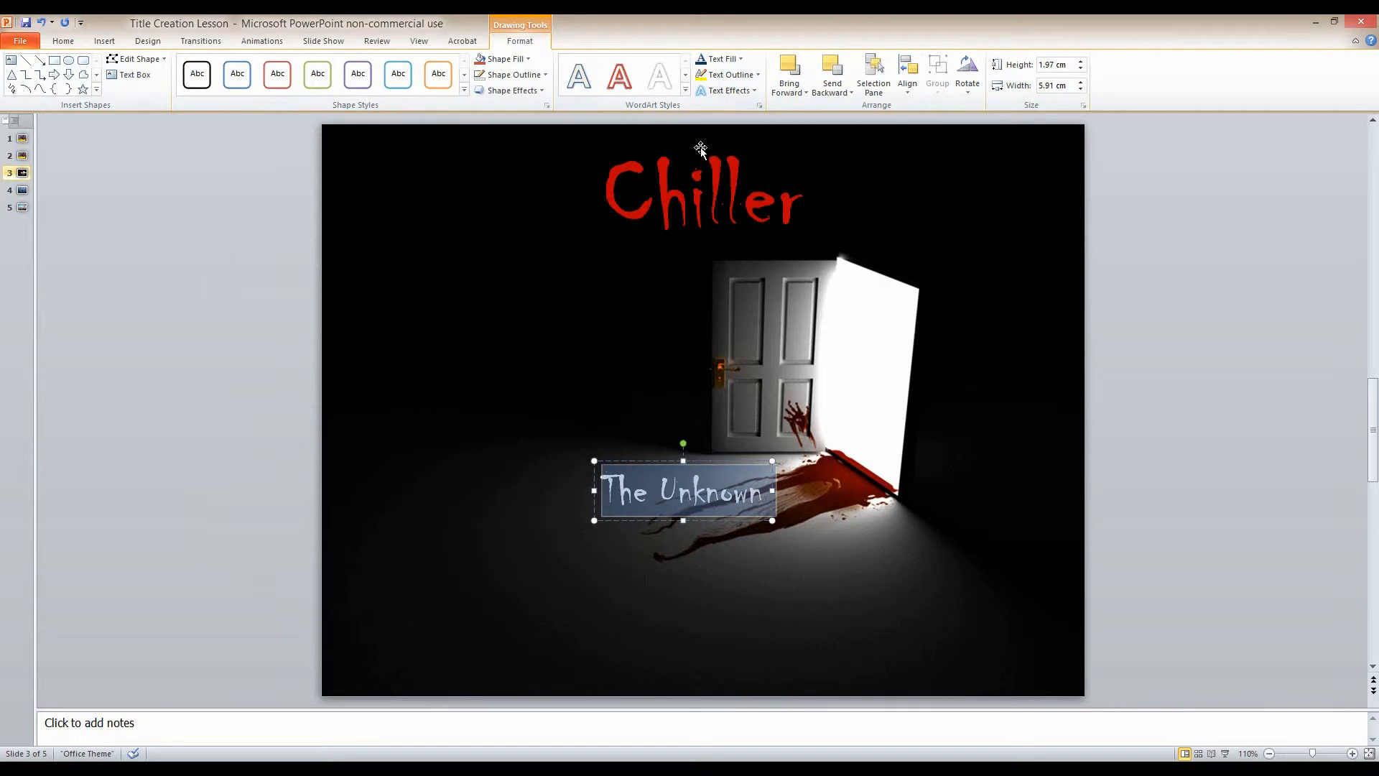
left_click(728, 92)
mouse_move(744, 273)
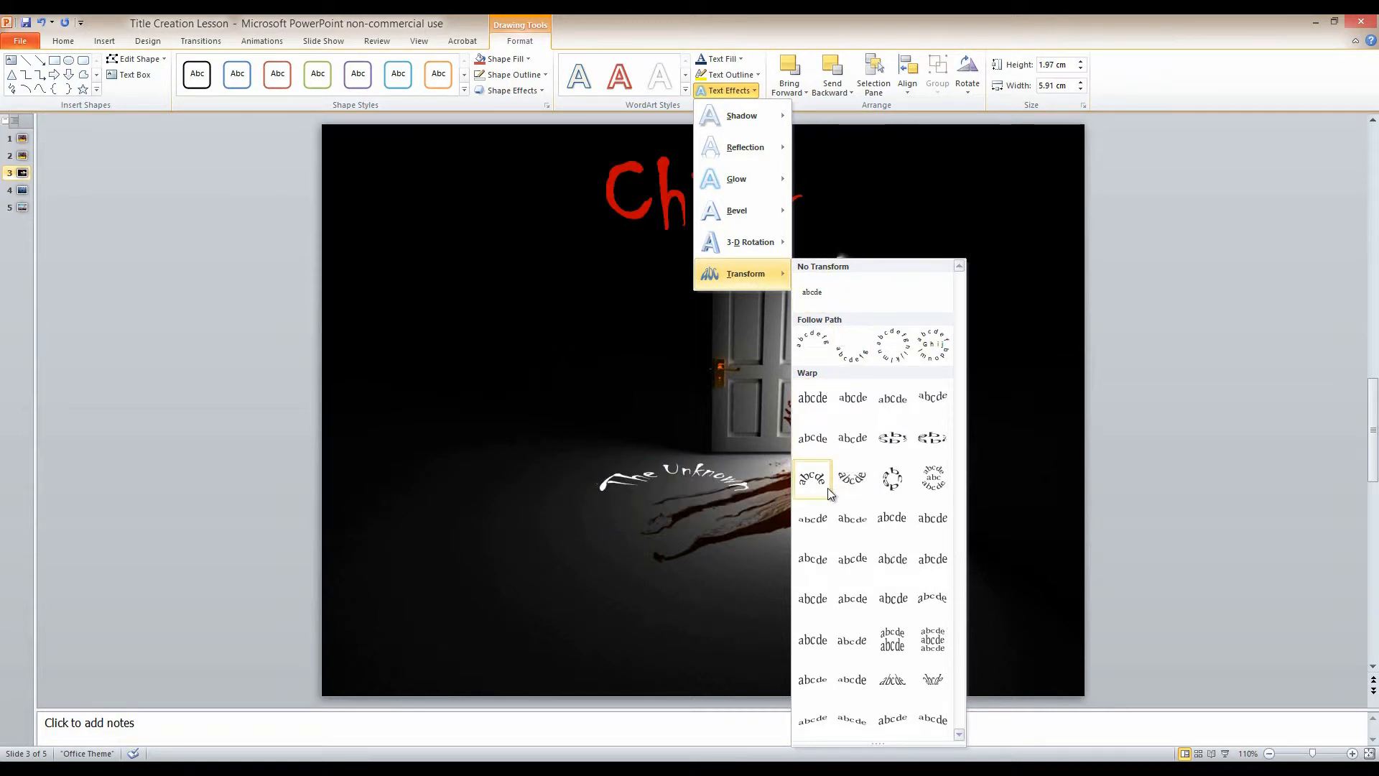
left_click(894, 722)
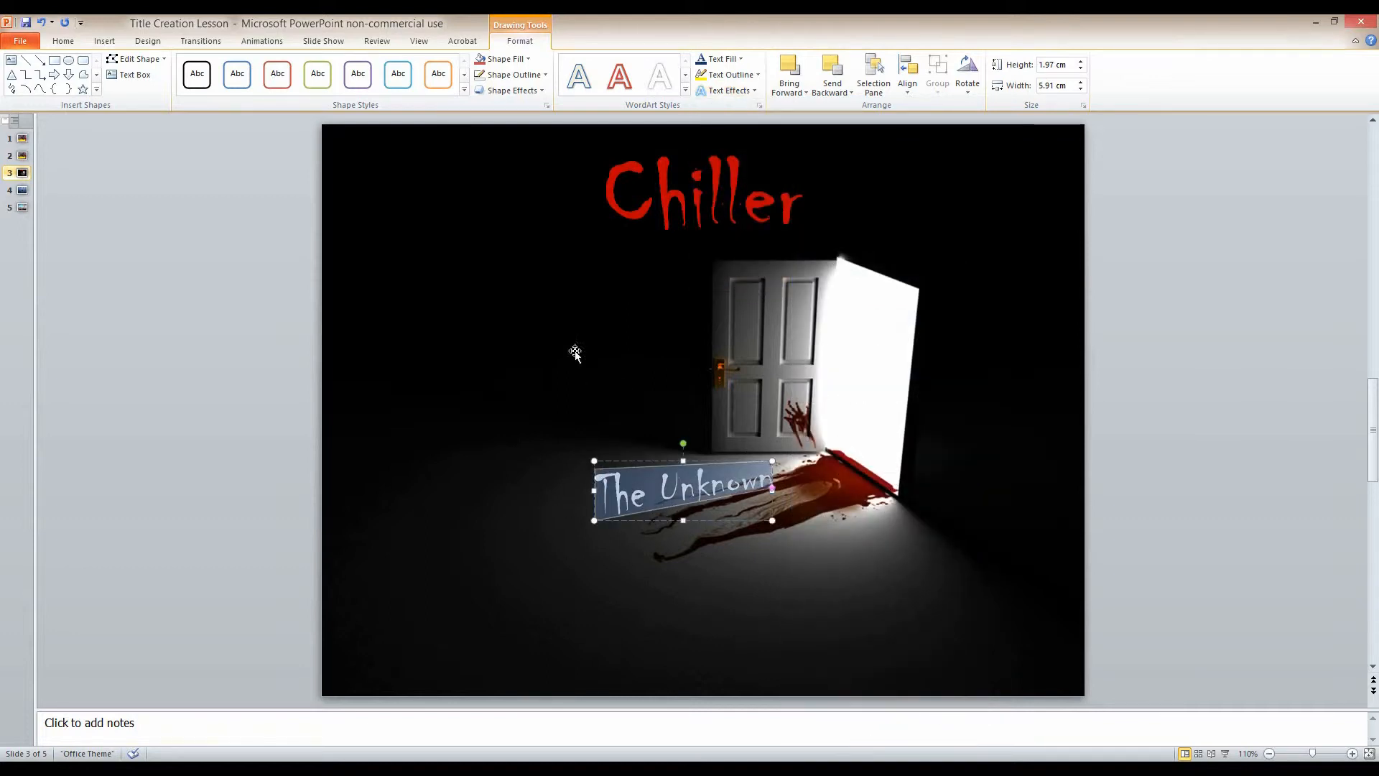
- Enlarge the warped "The Unknown" text box and position it over the blood stain below the door
left_click(68, 41)
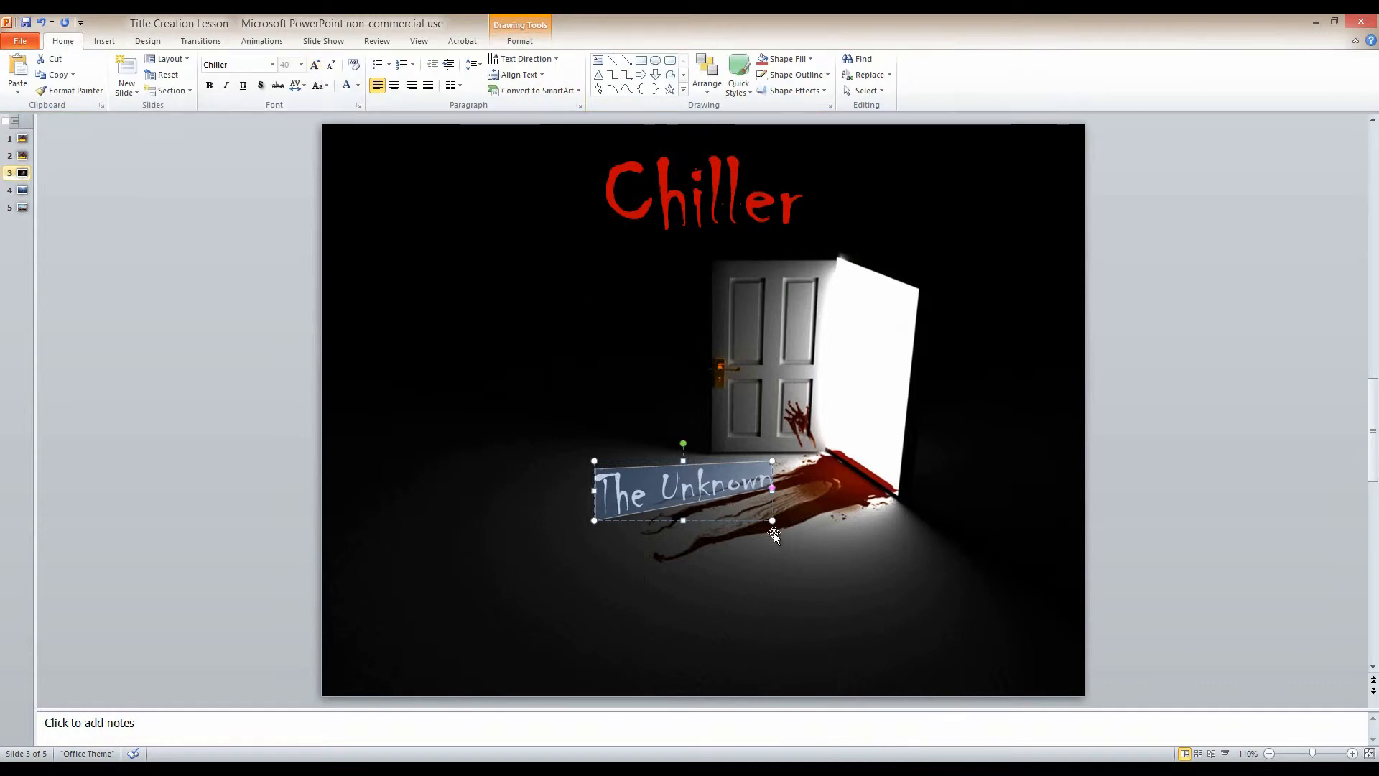
left_click_drag(772, 520, 831, 539)
left_click_drag(778, 464, 825, 443)
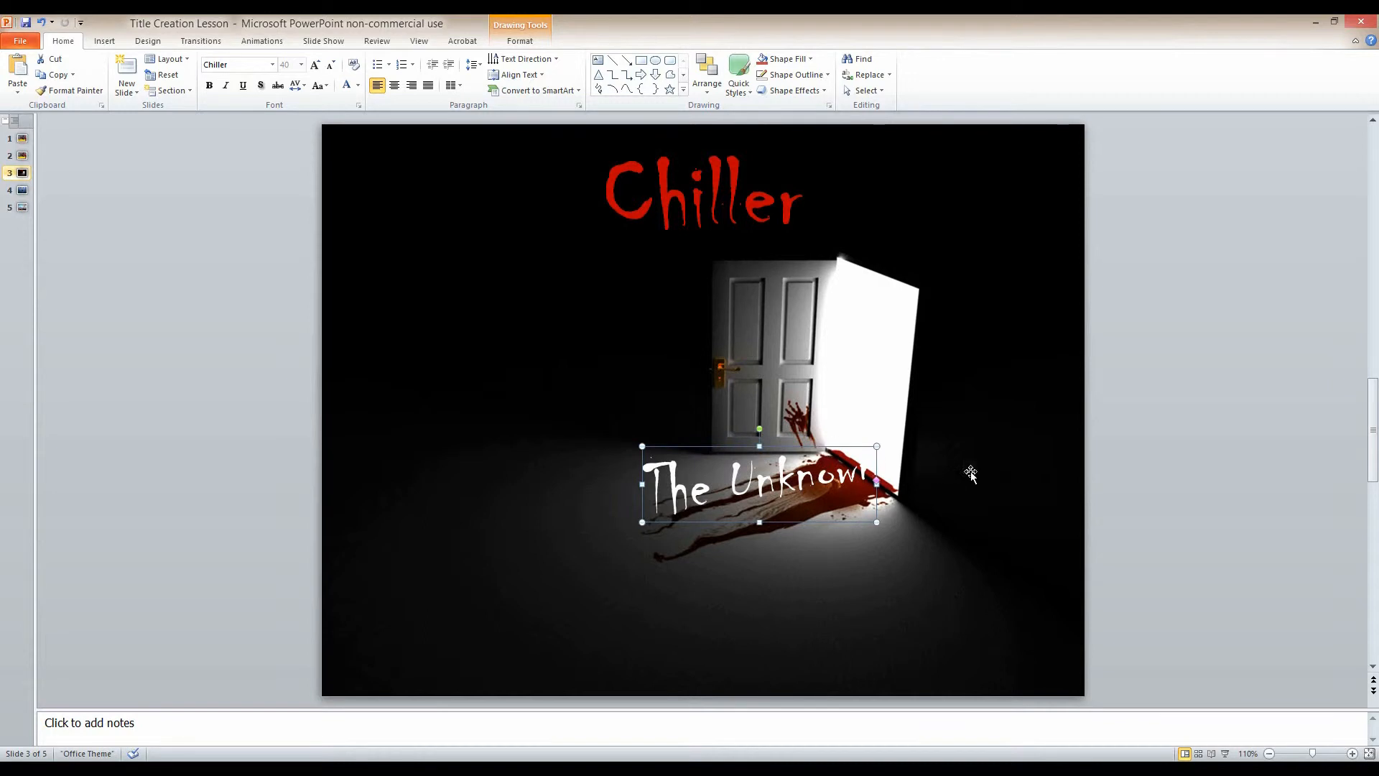
left_click(1157, 507)
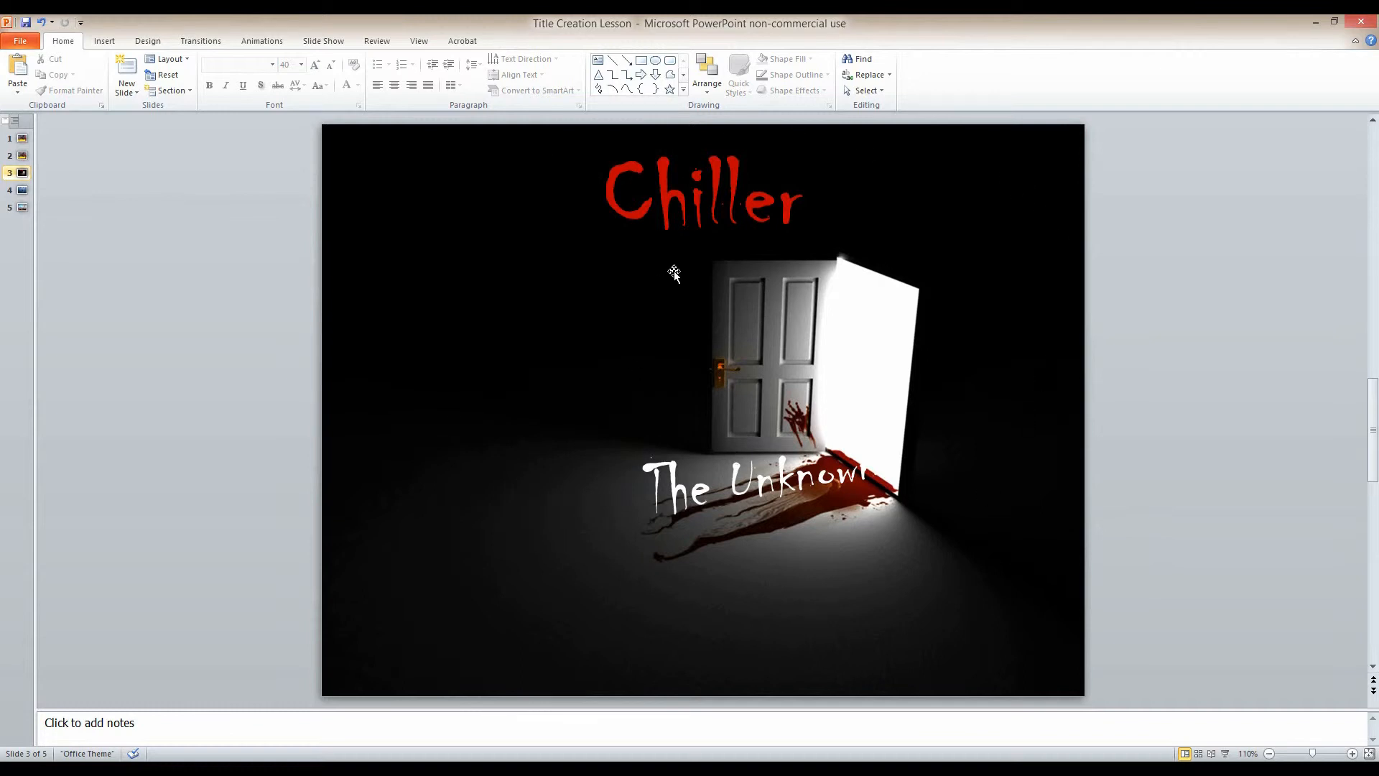
- Set the "Water" title on slide 4 in the Ravie font and enlarge it to size 60
left_click(22, 172)
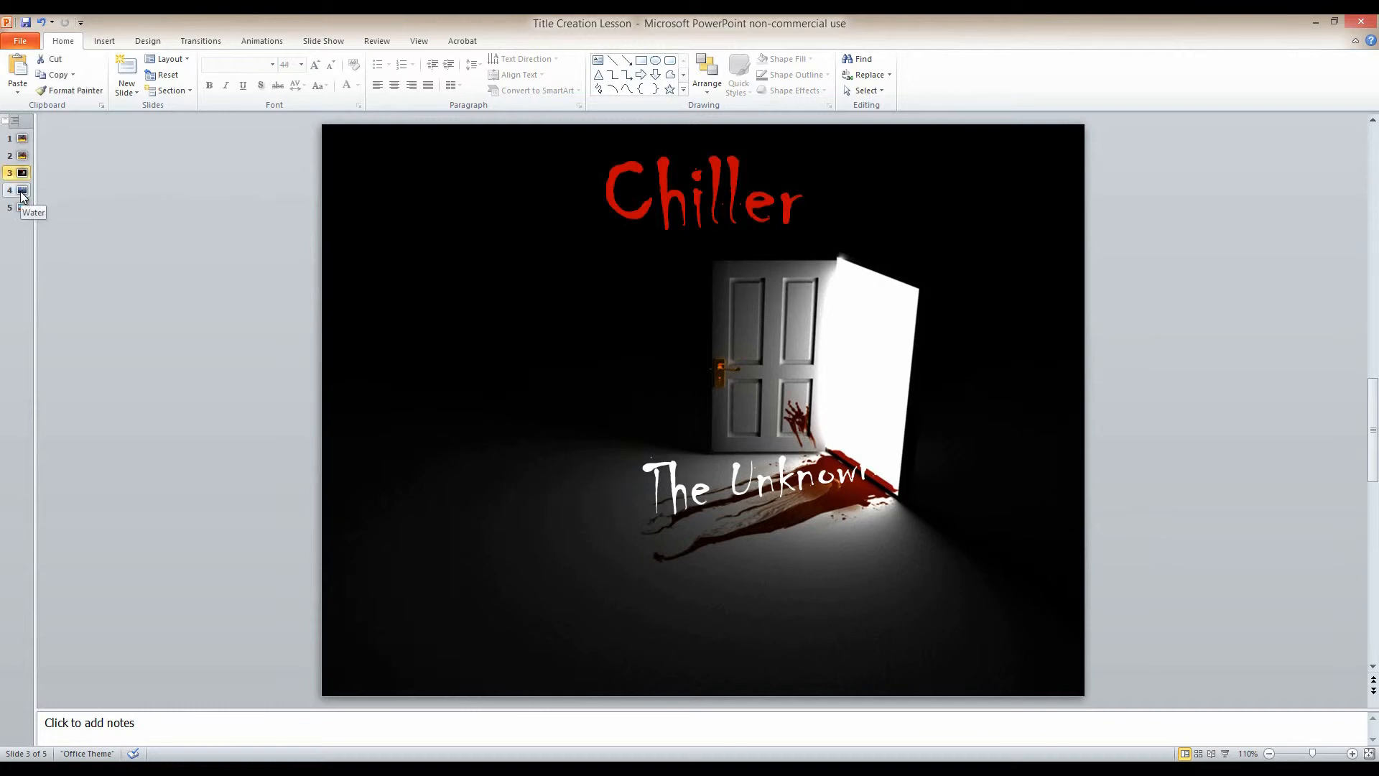
left_click(23, 193)
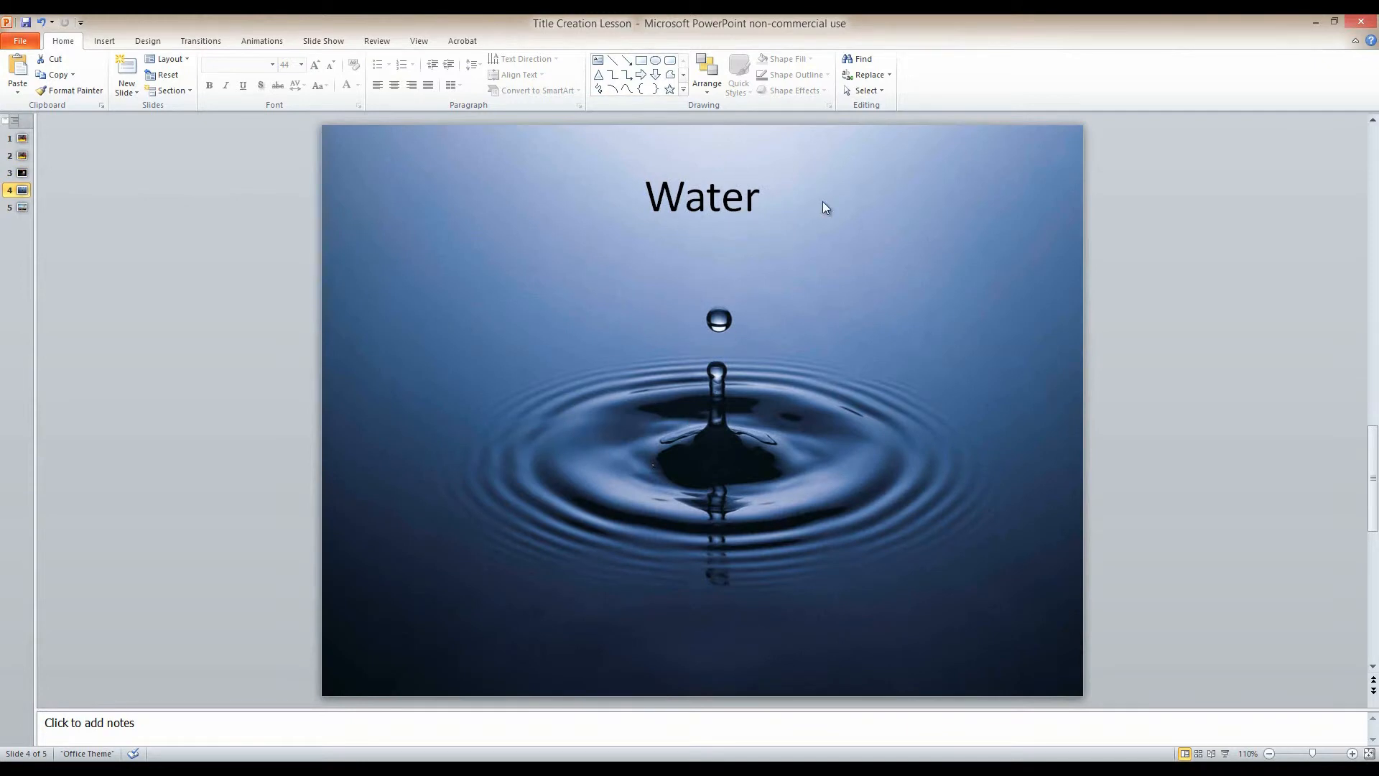
left_click(777, 214)
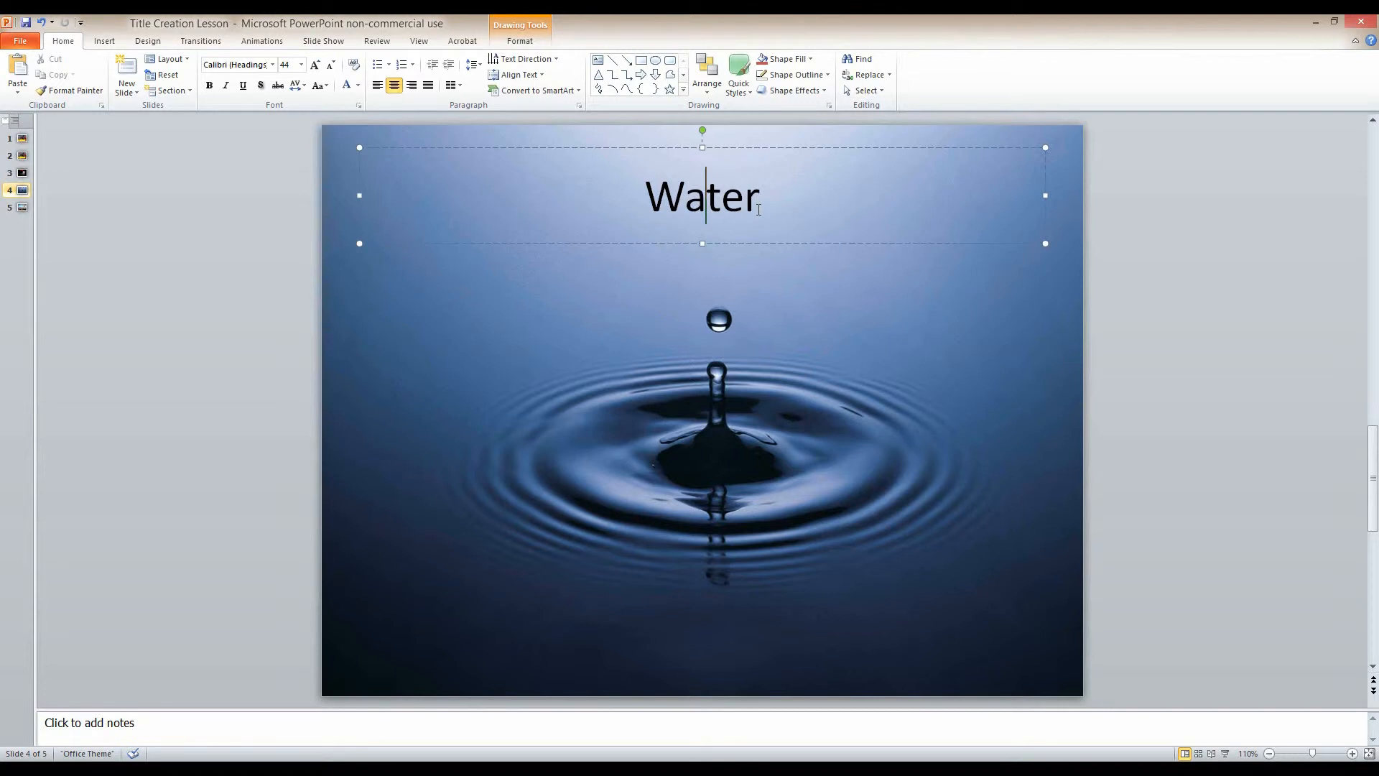
double_click(760, 200)
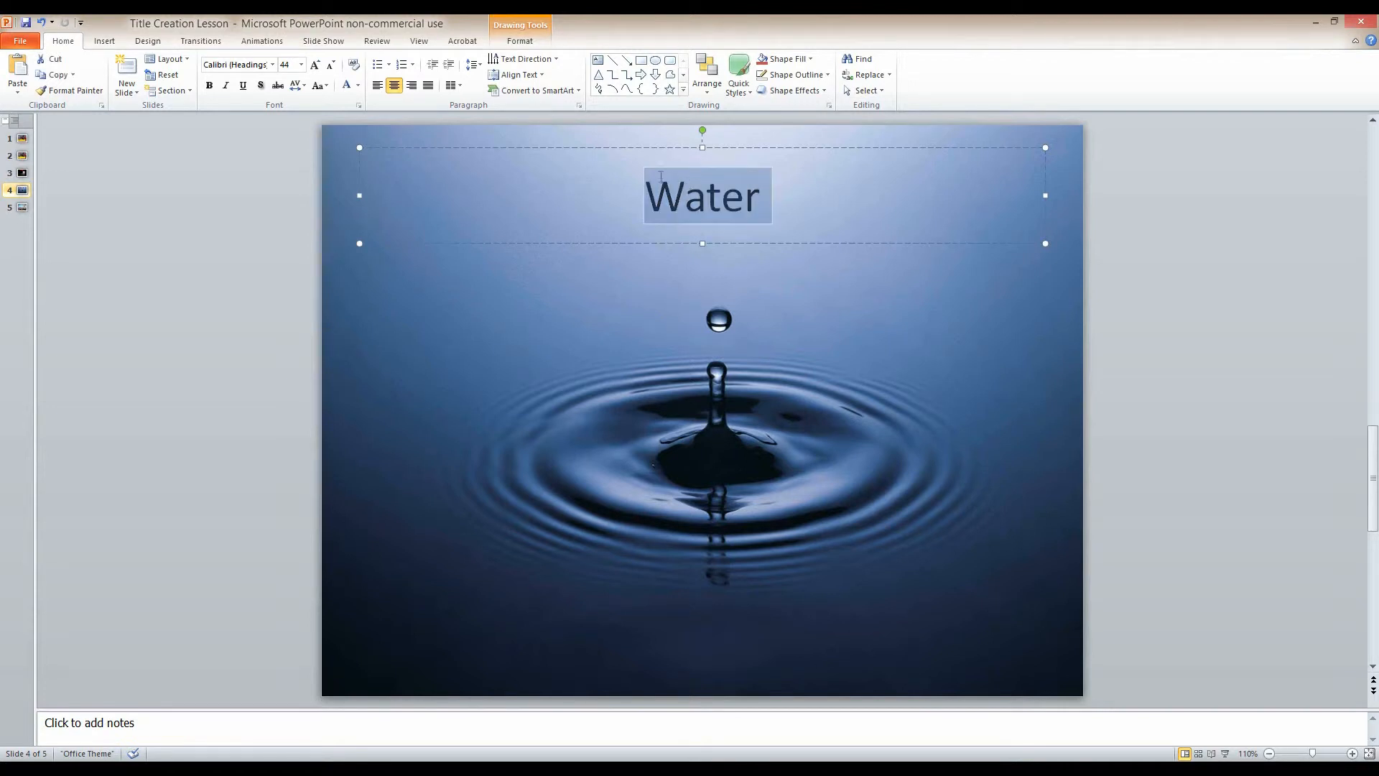
left_click(272, 65)
left_click_drag(400, 115, 395, 494)
left_click(292, 327)
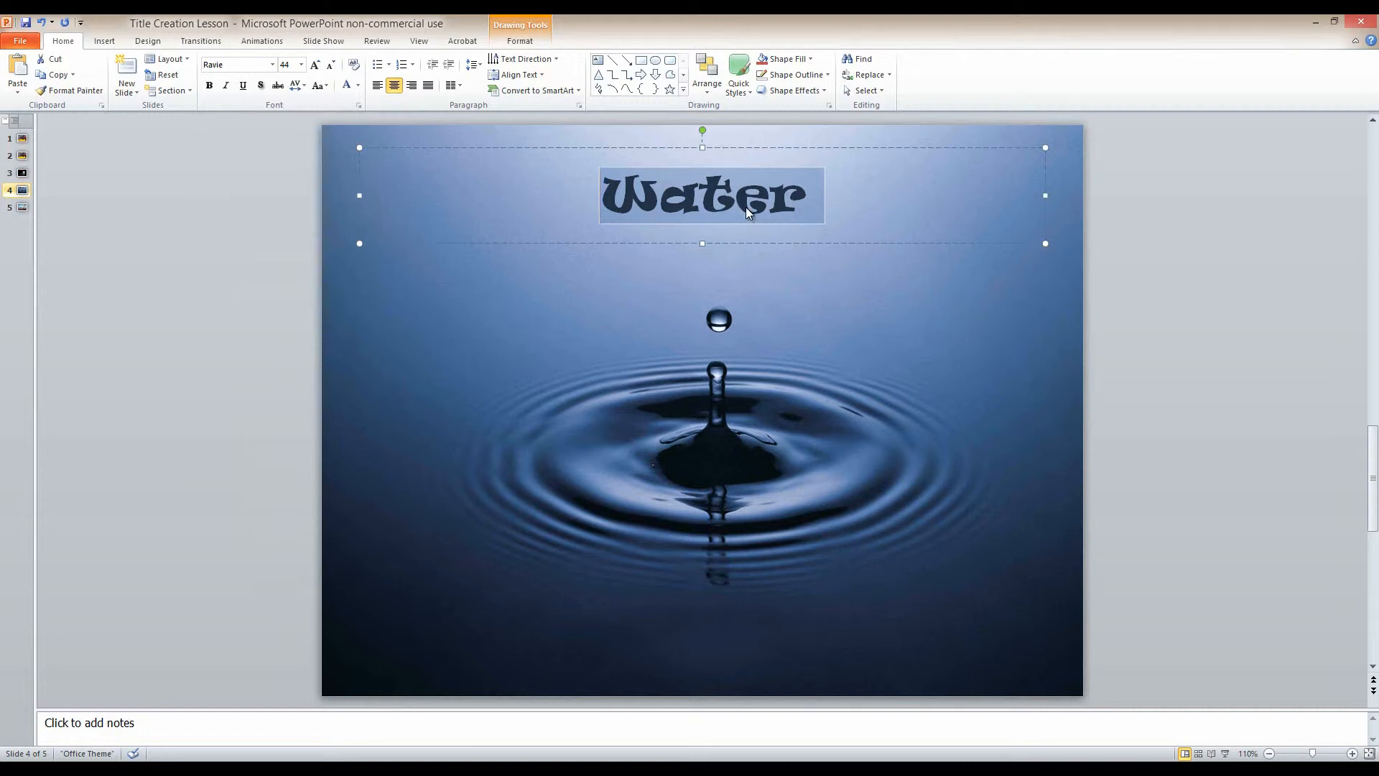
left_click(313, 64)
left_click(314, 64)
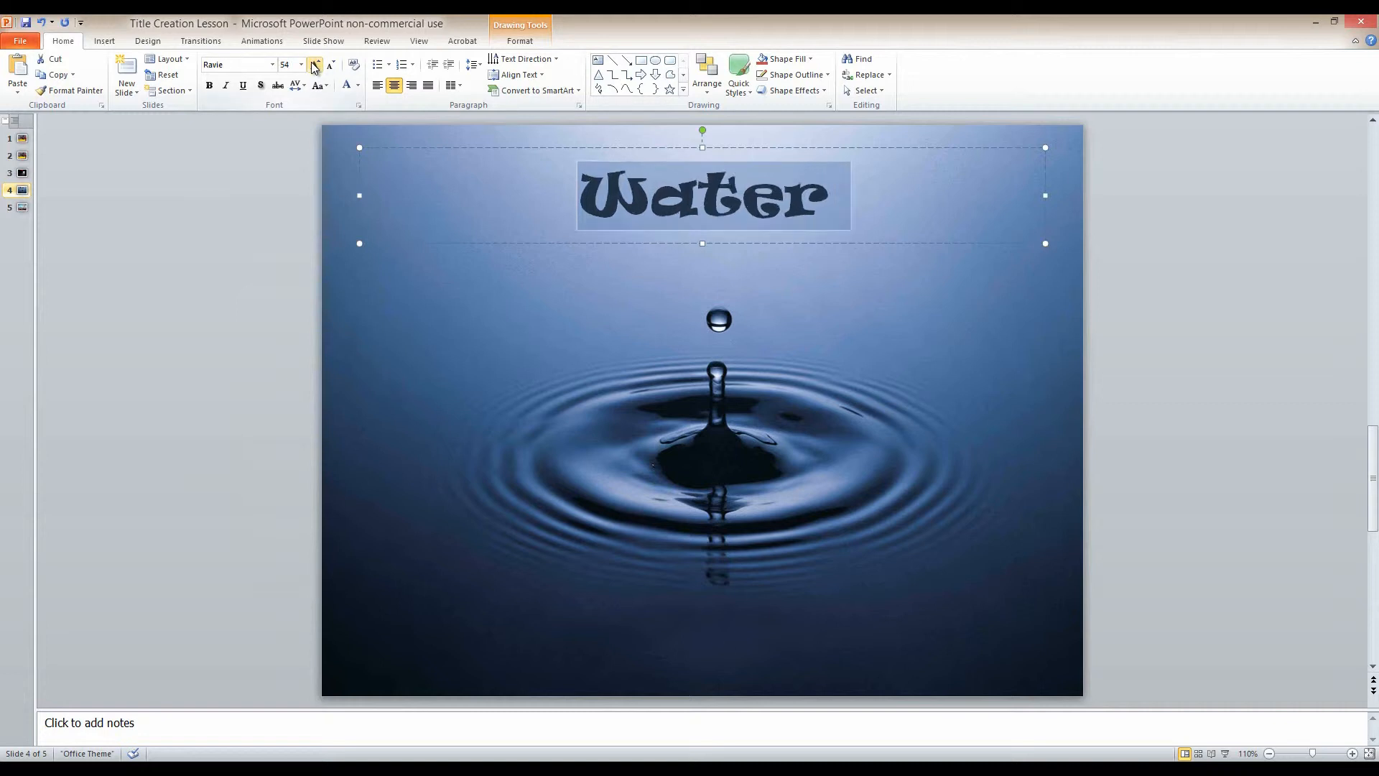
left_click(313, 64)
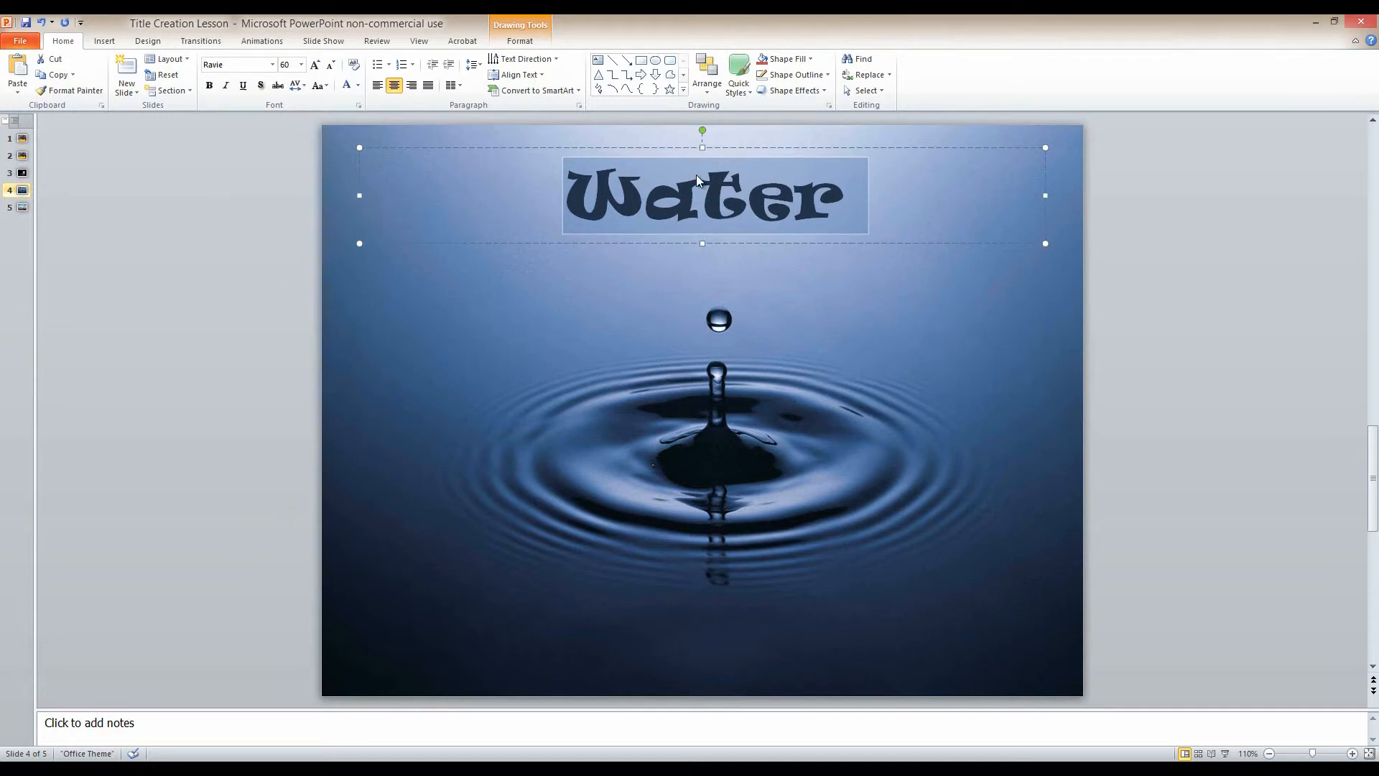
- Add a tight reflection that touches the text to the Water title, using the first reflection variation
left_click(520, 41)
left_click(724, 90)
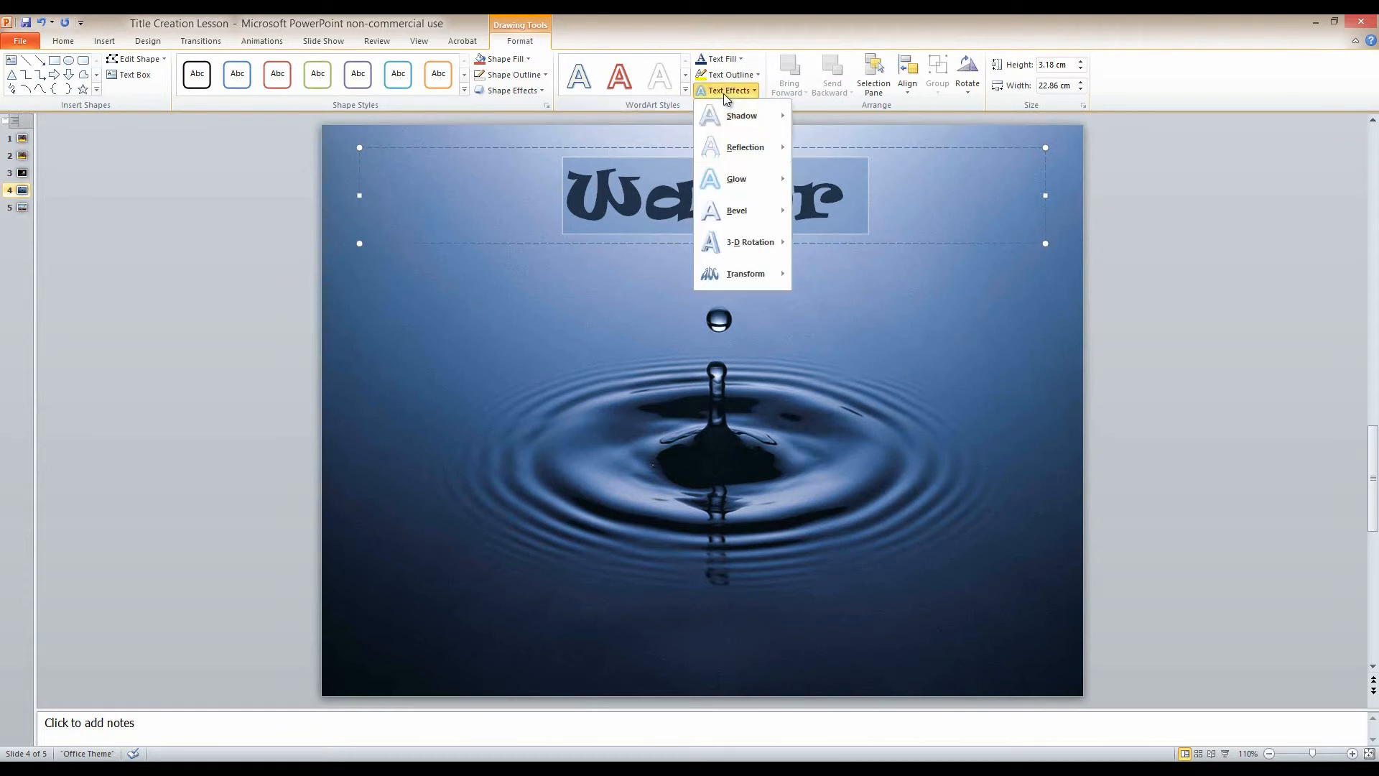
mouse_move(764, 144)
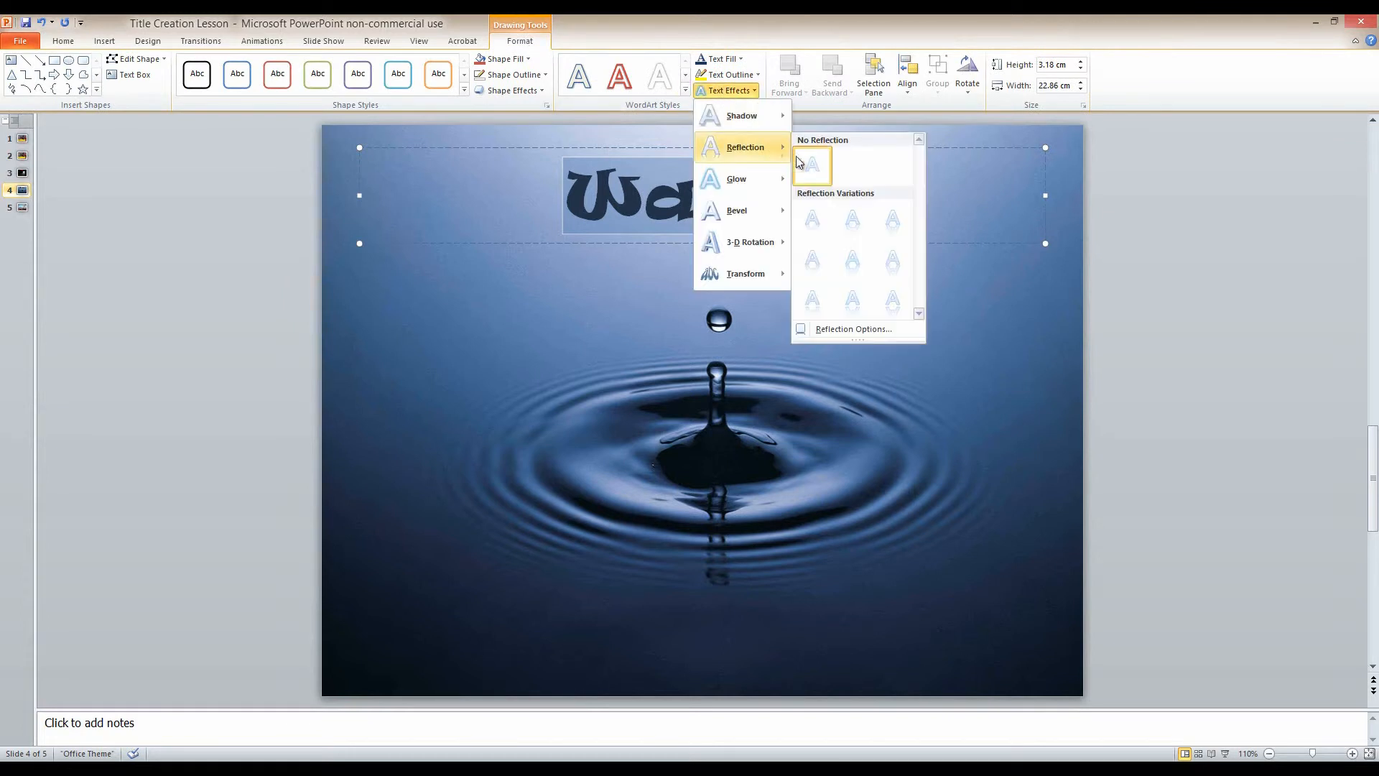
left_click(817, 216)
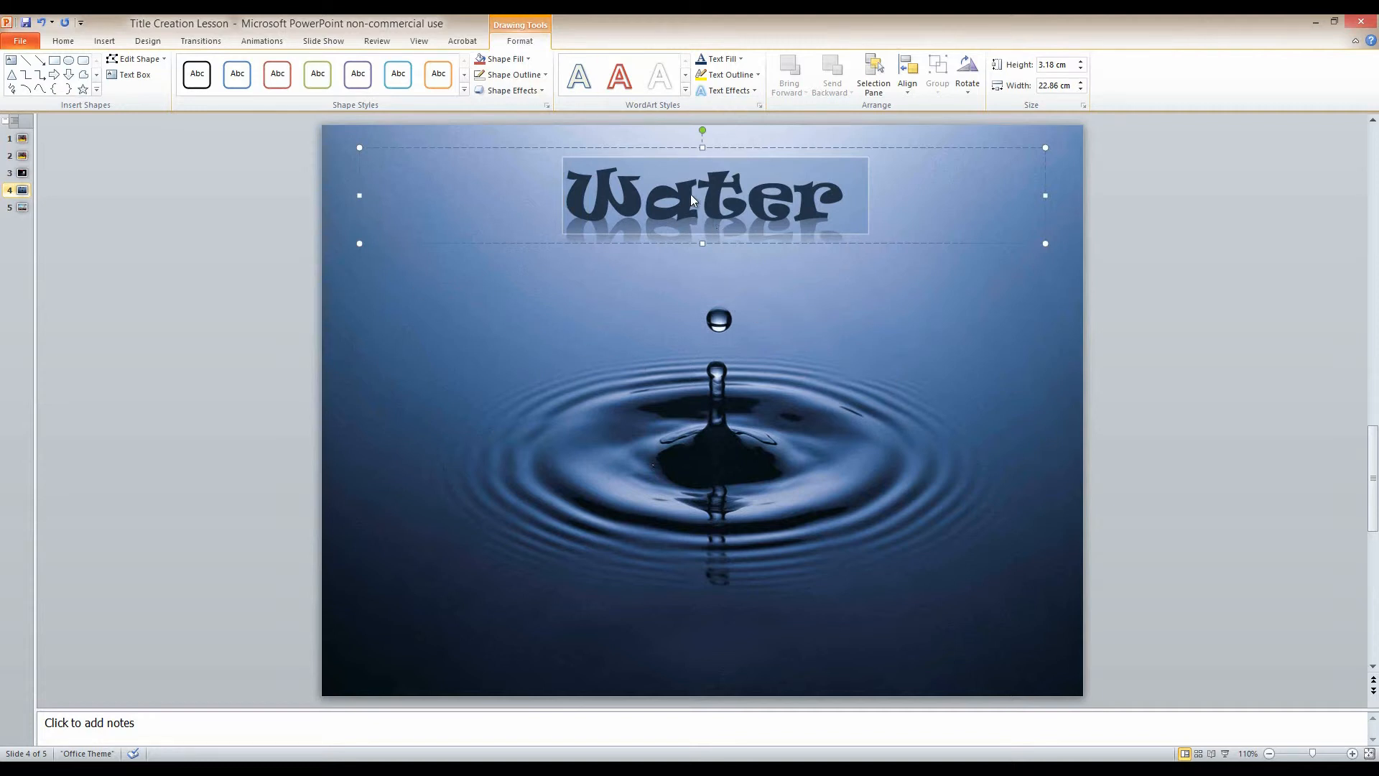
- Bend the Water title text into a wave with the first wave-shaped Transform warp
left_click(714, 92)
mouse_move(749, 269)
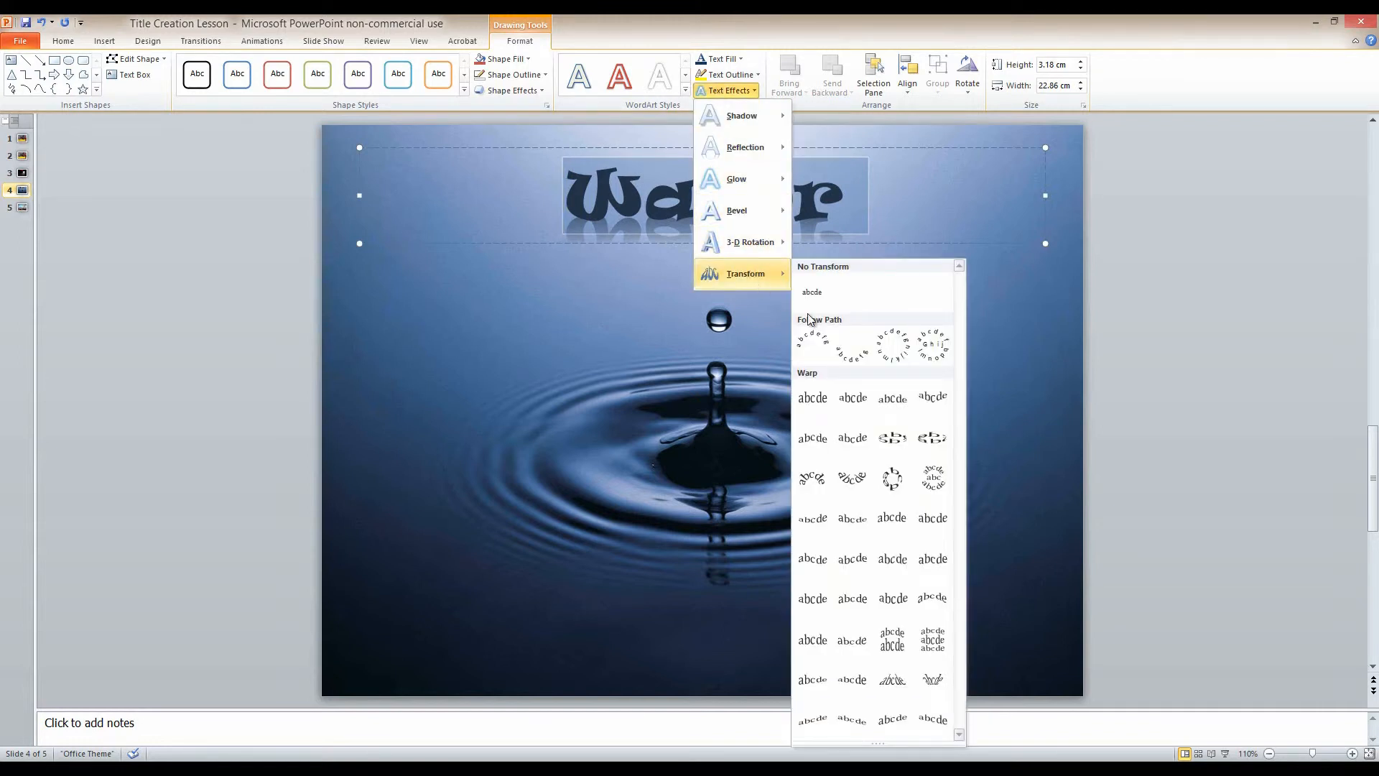
left_click(823, 554)
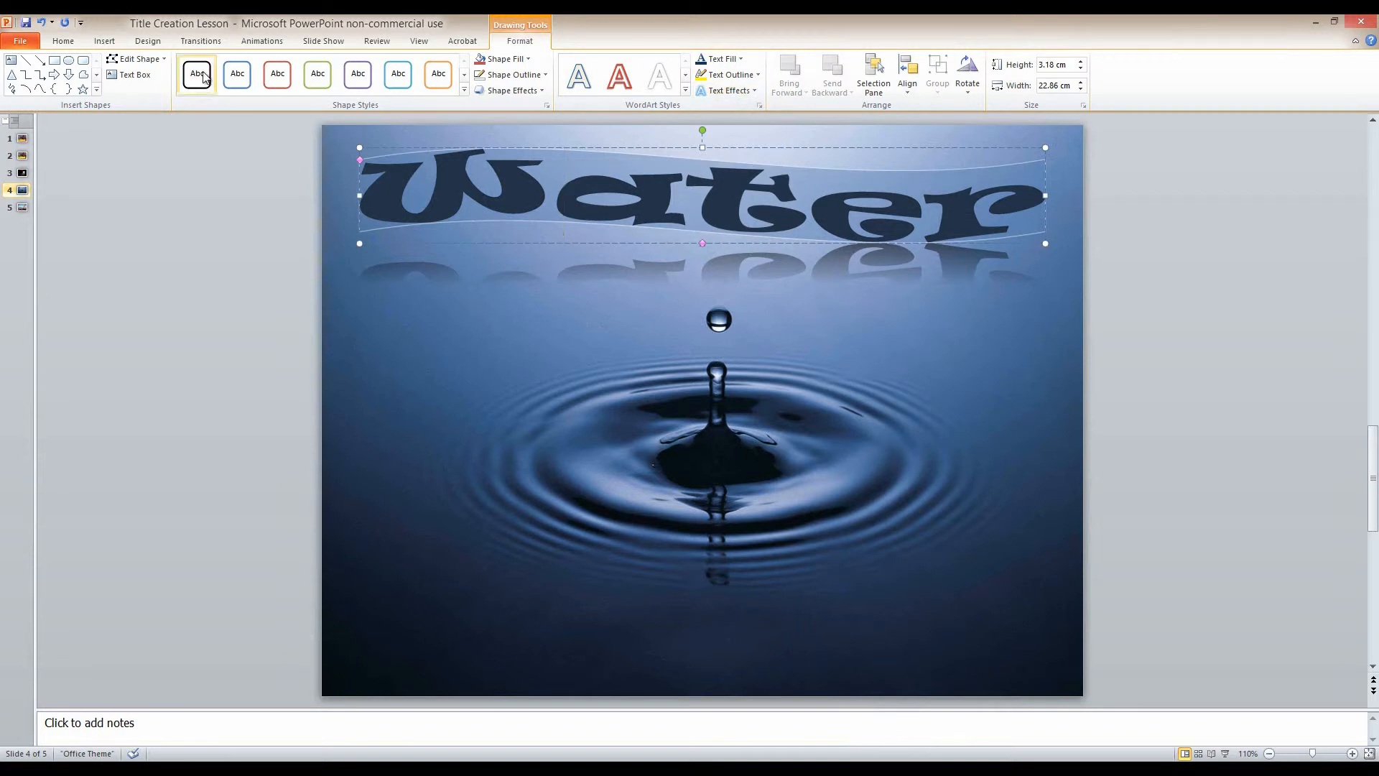
- Shrink the Water title box to about 15.6 cm wide and 2.6 cm high and move it near the slide's top centre
left_click(59, 48)
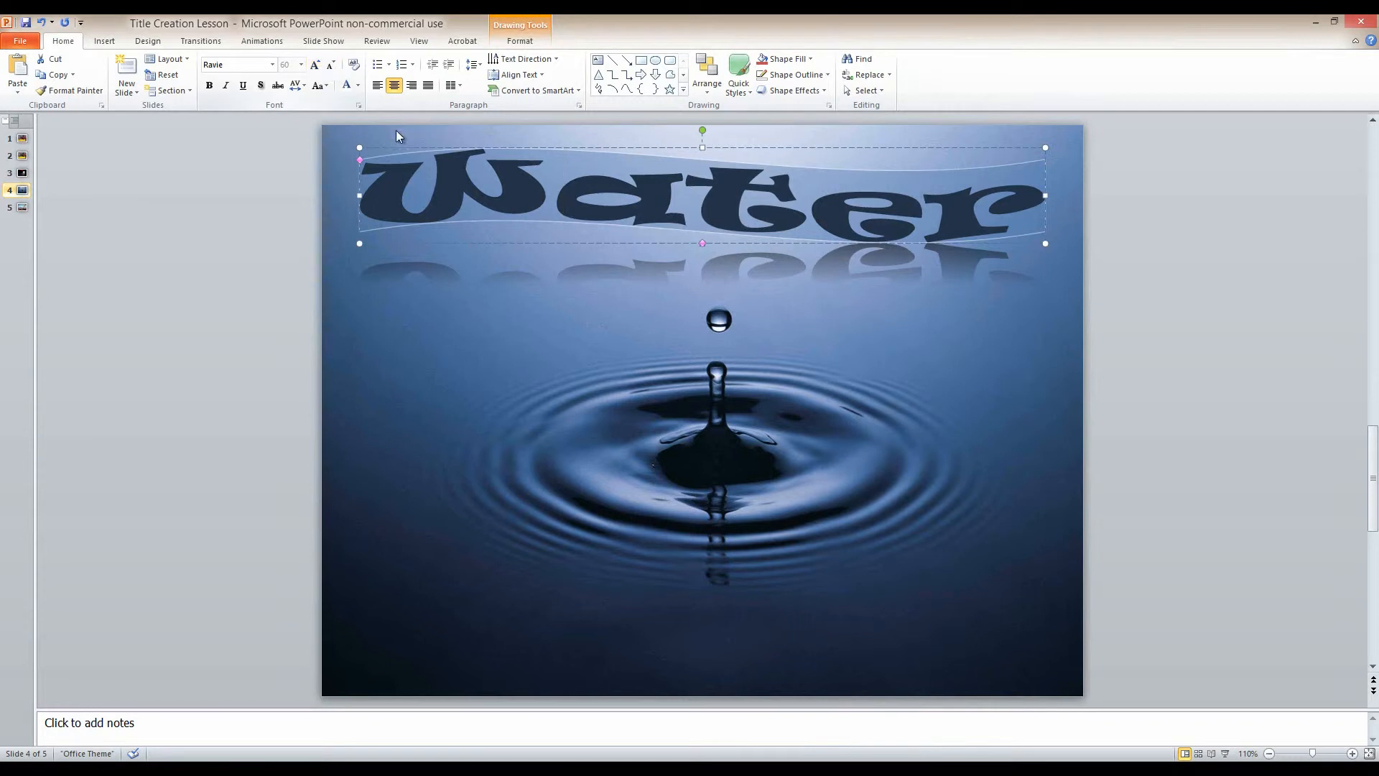
left_click_drag(358, 145, 576, 165)
left_click_drag(851, 165, 779, 153)
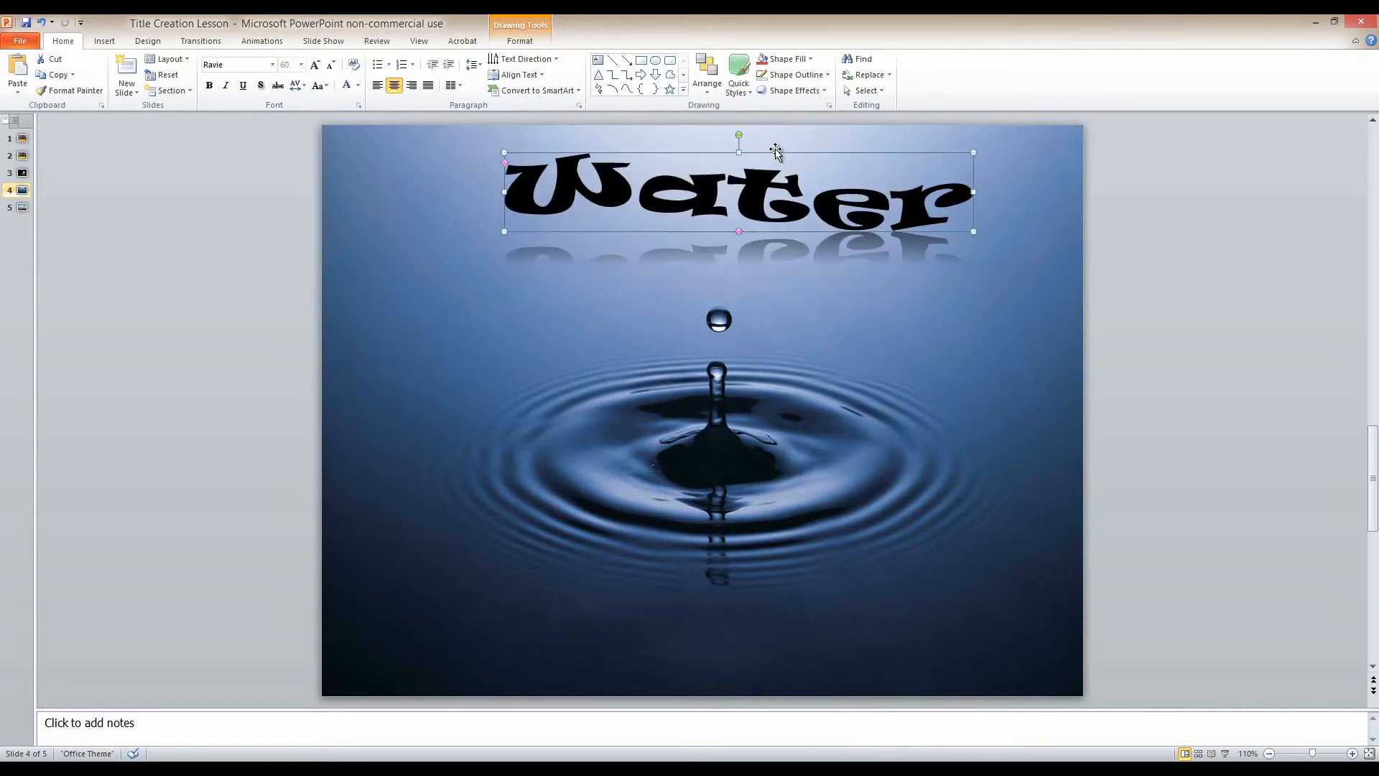
- Fill the Water title text with a lighter shade of the theme's dark blue
double_click(950, 201)
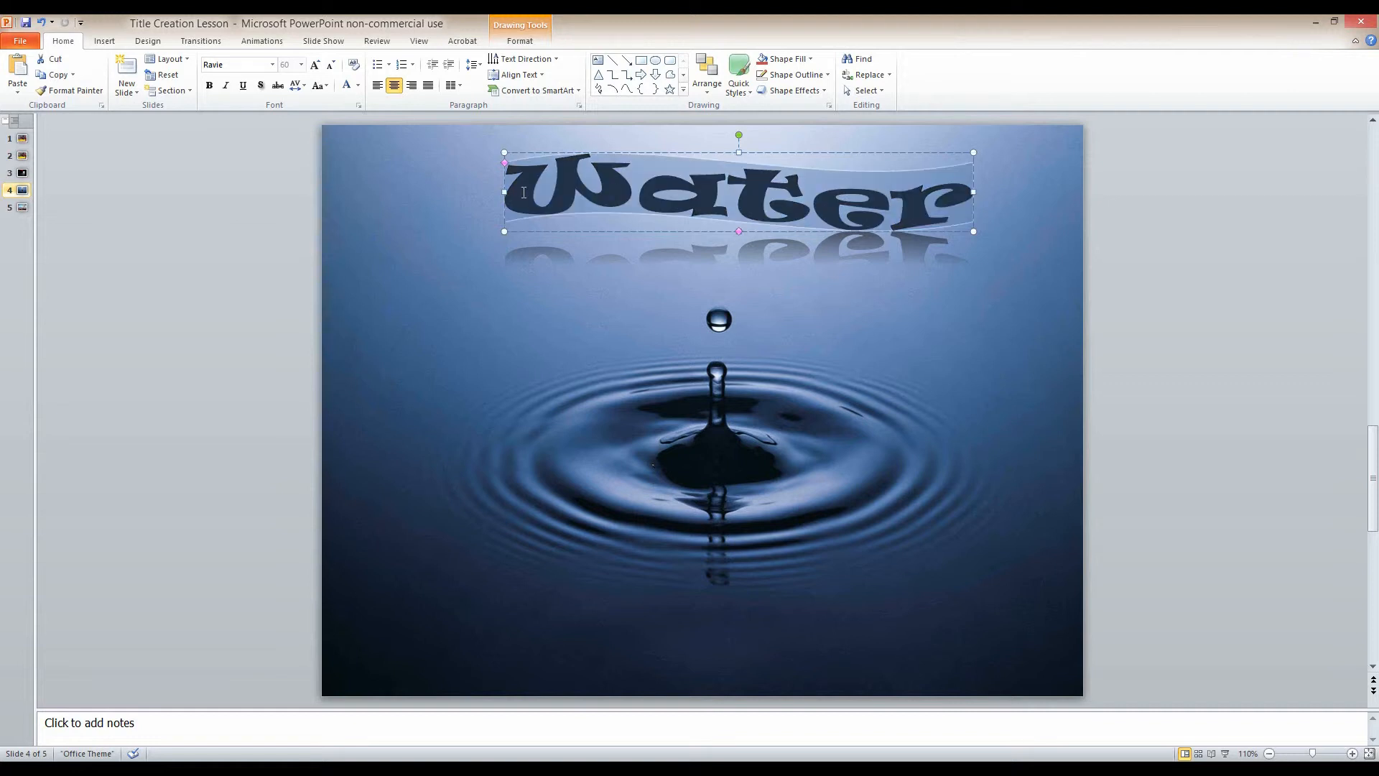
left_click(519, 41)
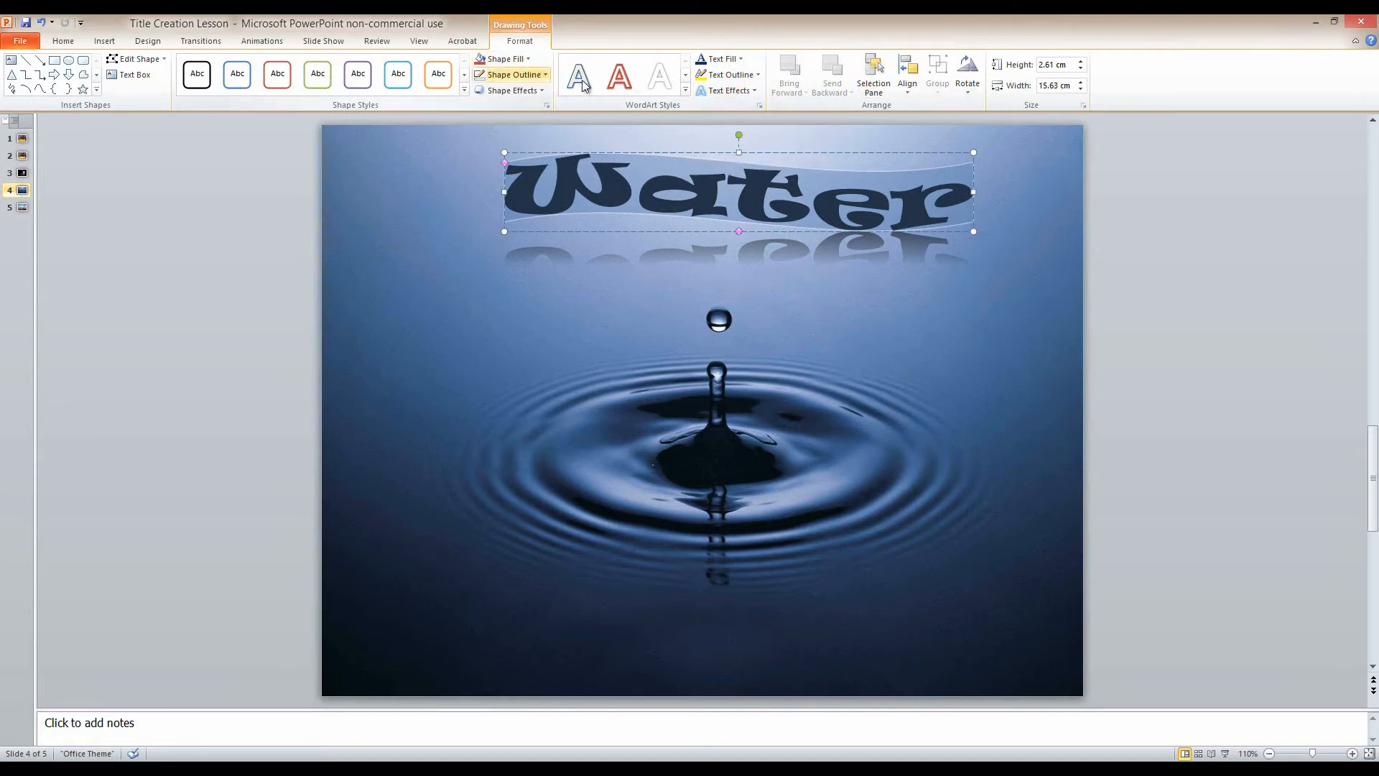
left_click(739, 61)
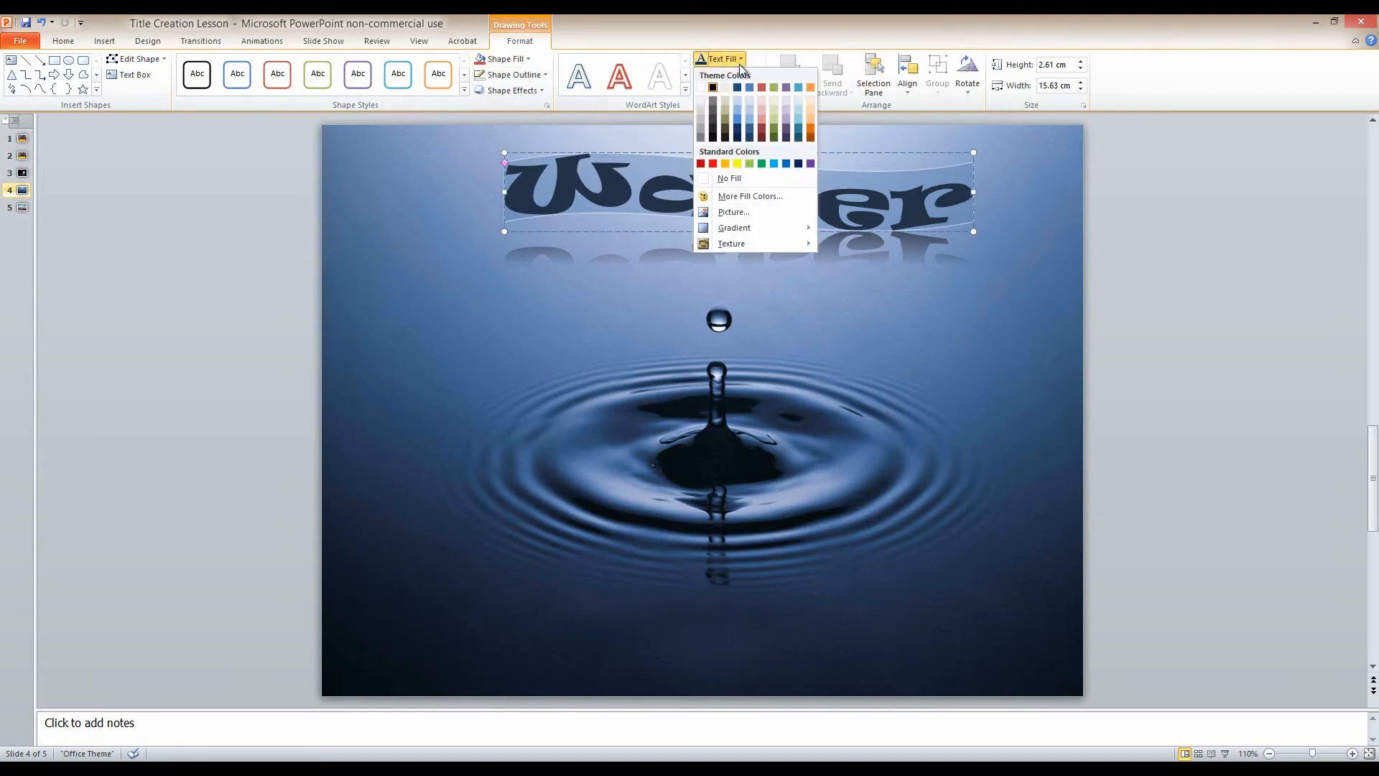
left_click(736, 119)
left_click(1065, 283)
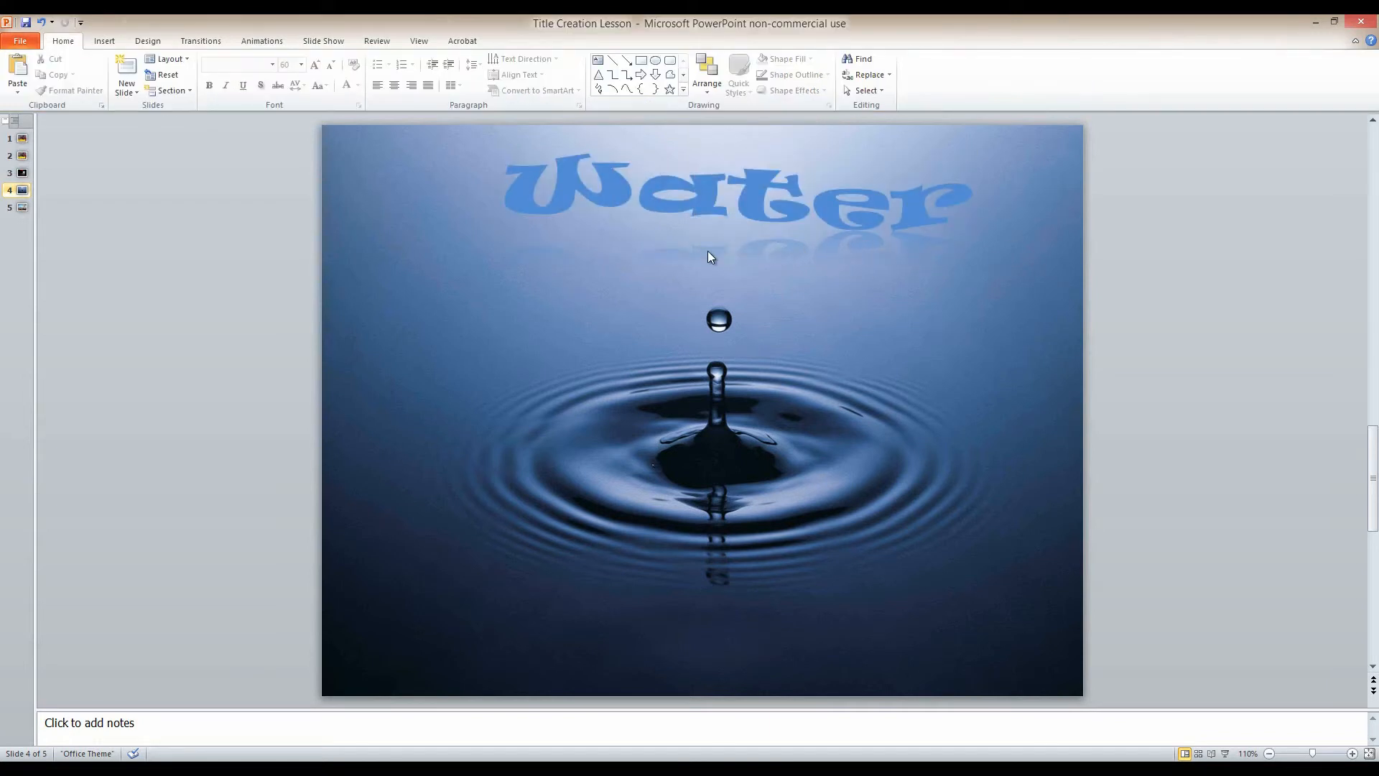
- Add the thinnest blue glow variation to the Water title text
left_click(632, 158)
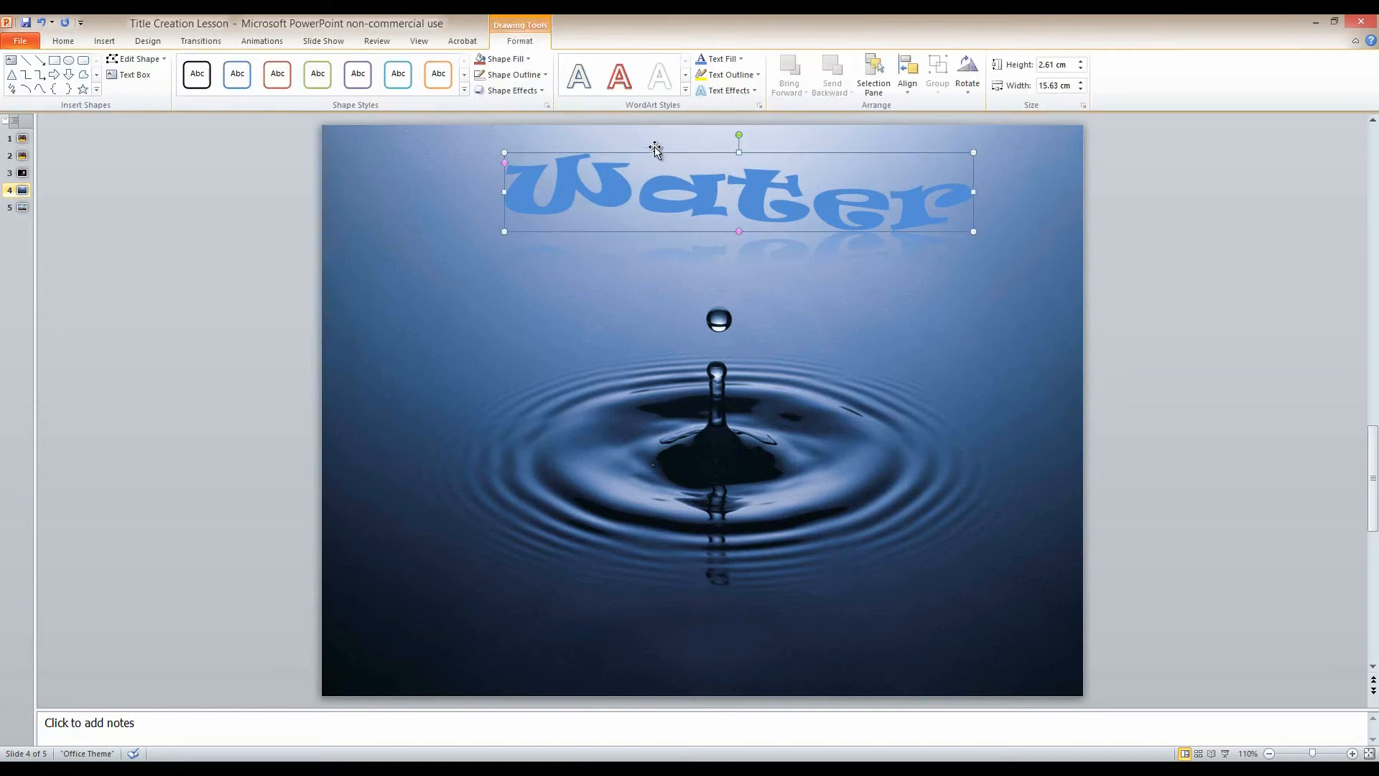
left_click(733, 92)
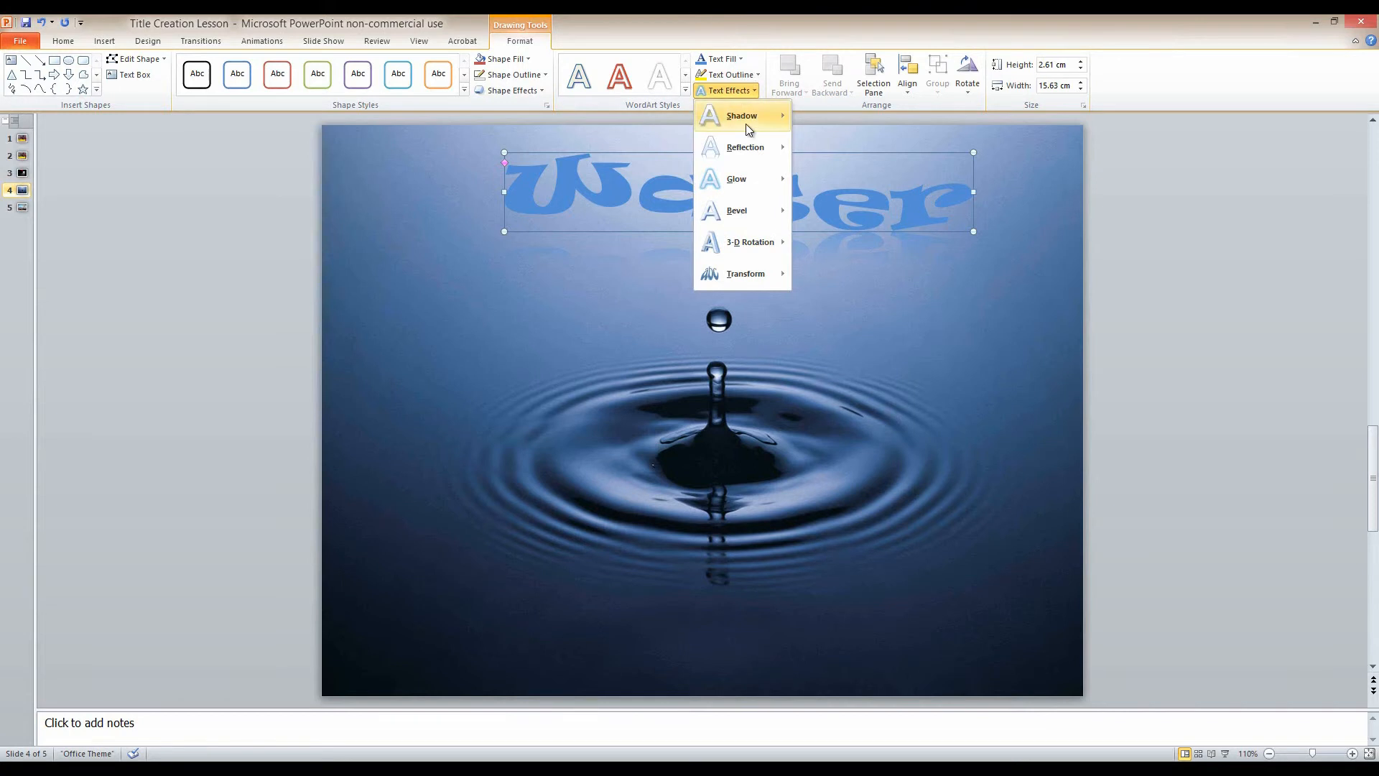
mouse_move(745, 178)
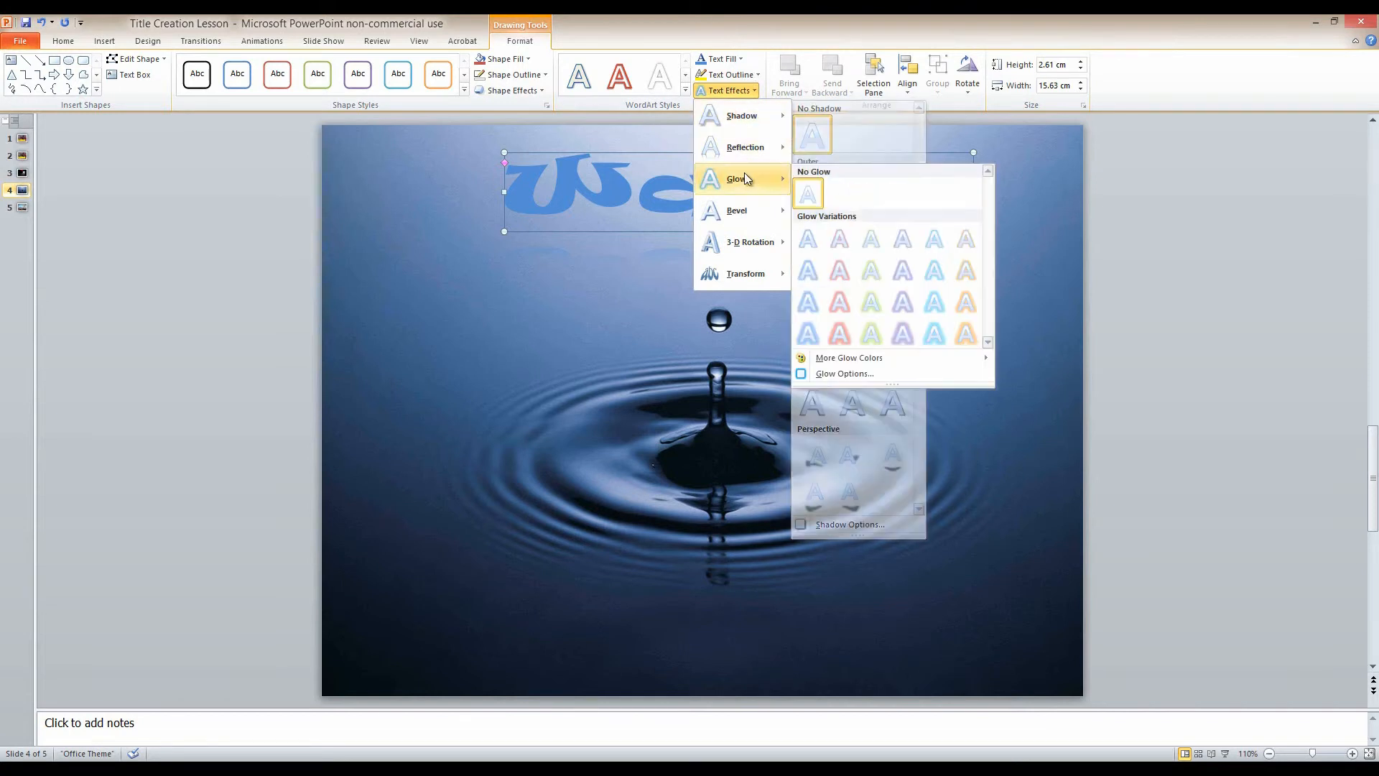
left_click(813, 241)
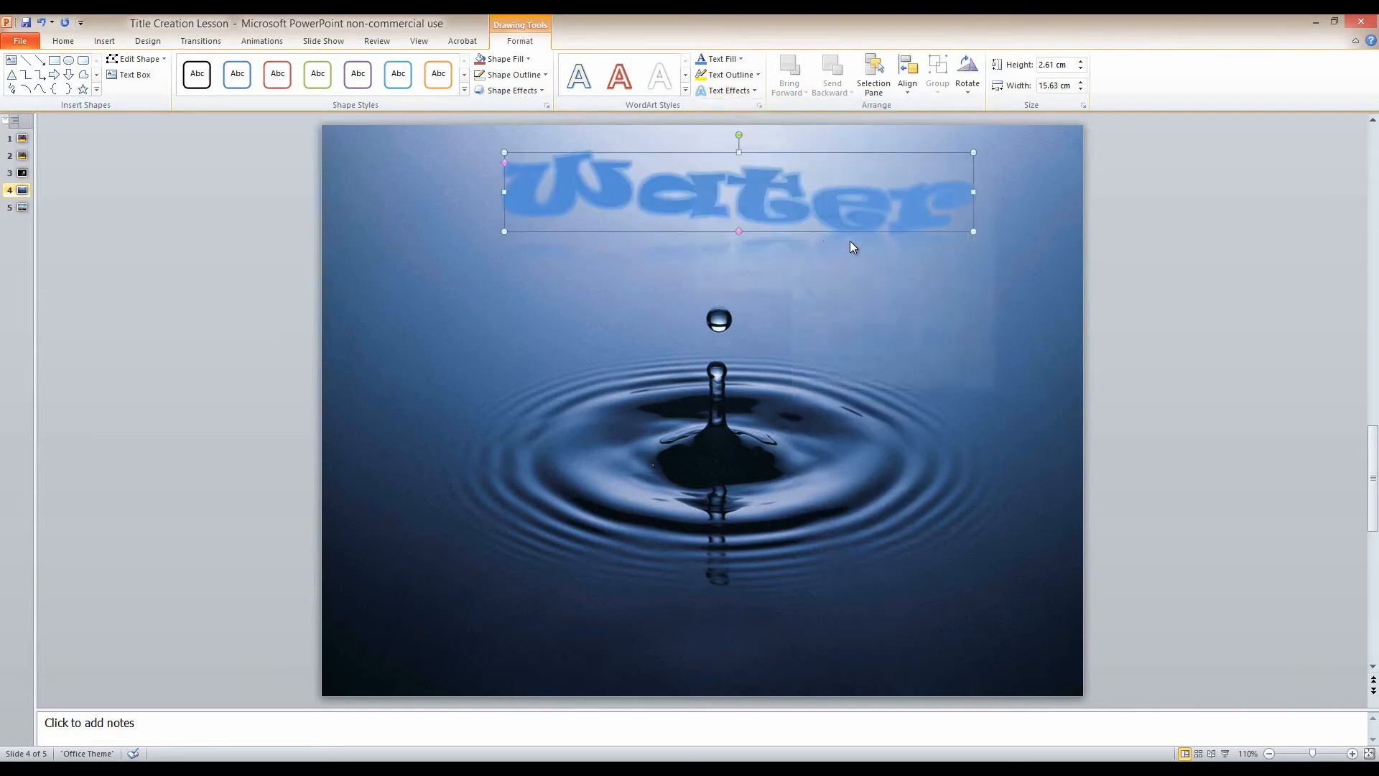
left_click(726, 91)
mouse_move(749, 255)
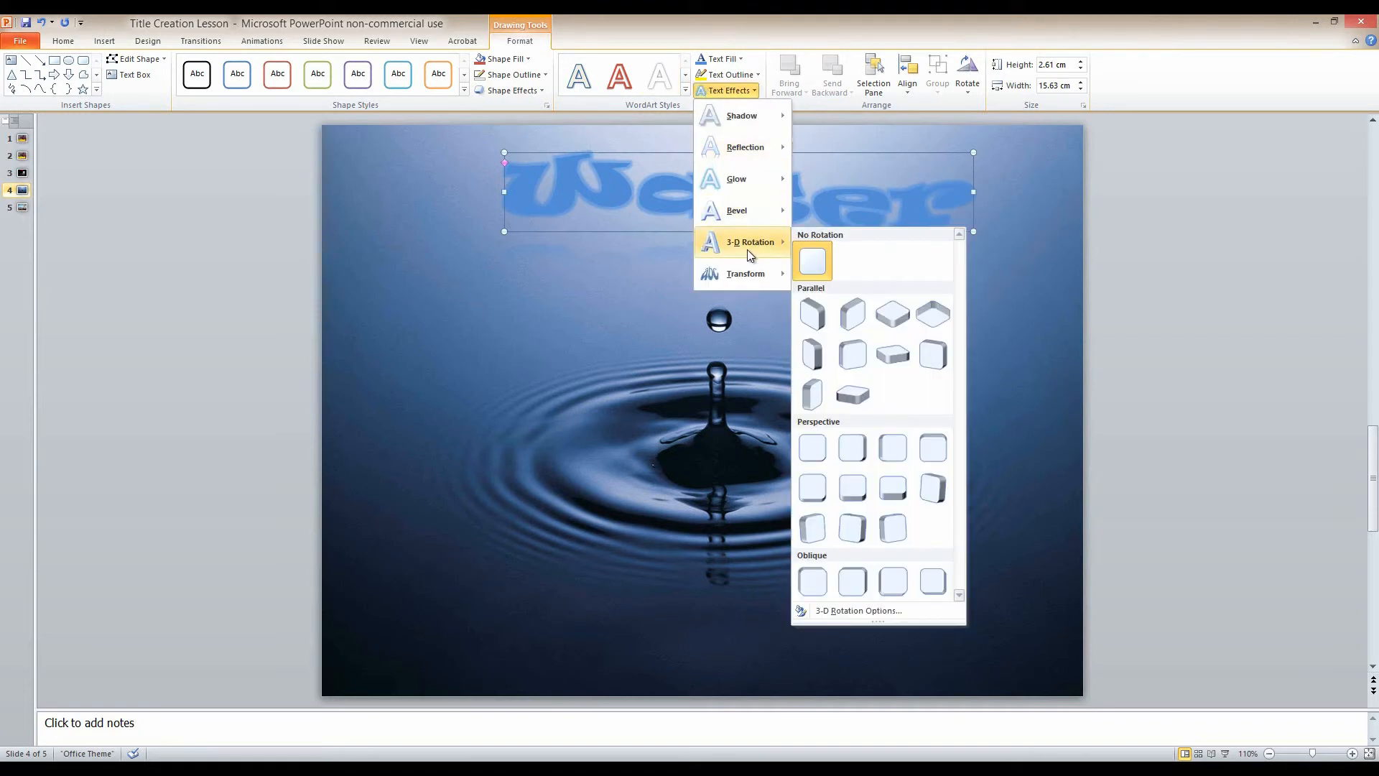
mouse_move(744, 114)
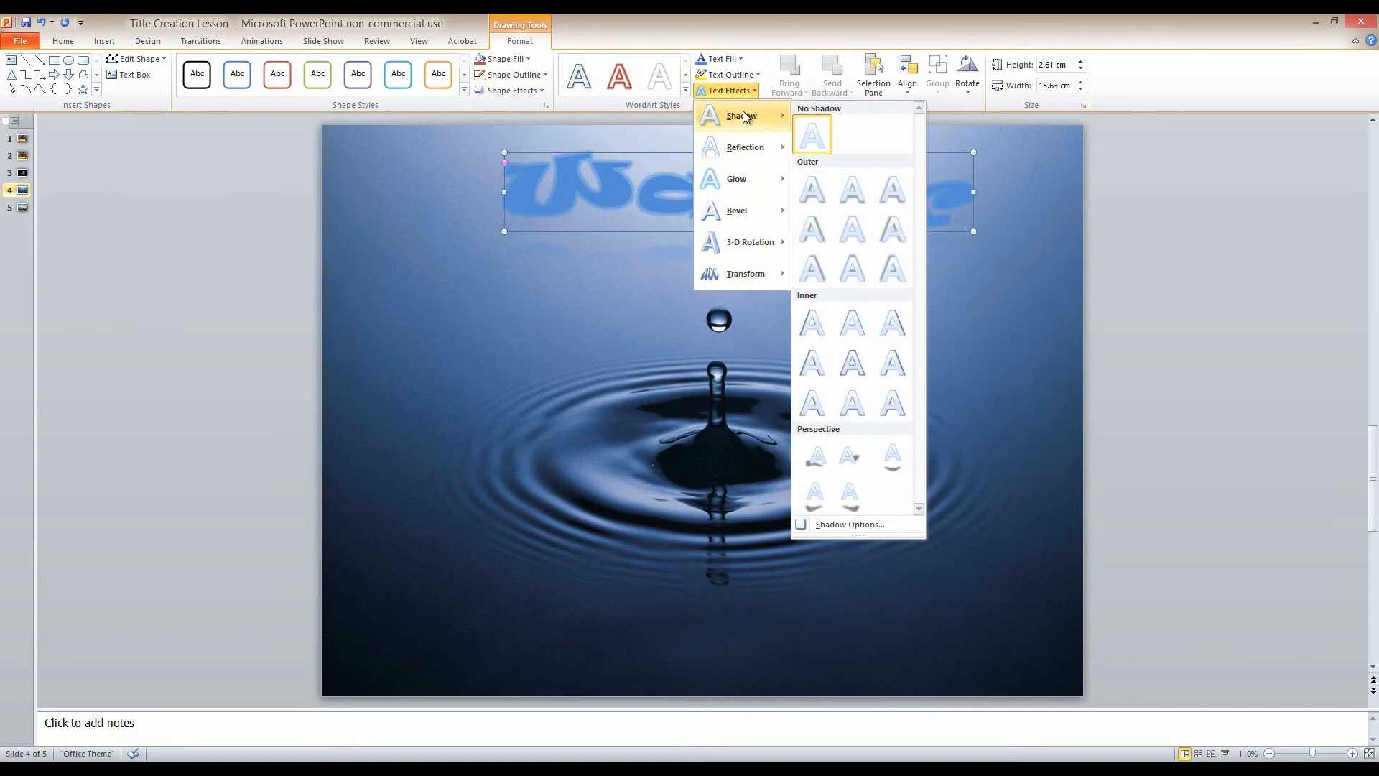
left_click(1066, 263)
left_click(990, 294)
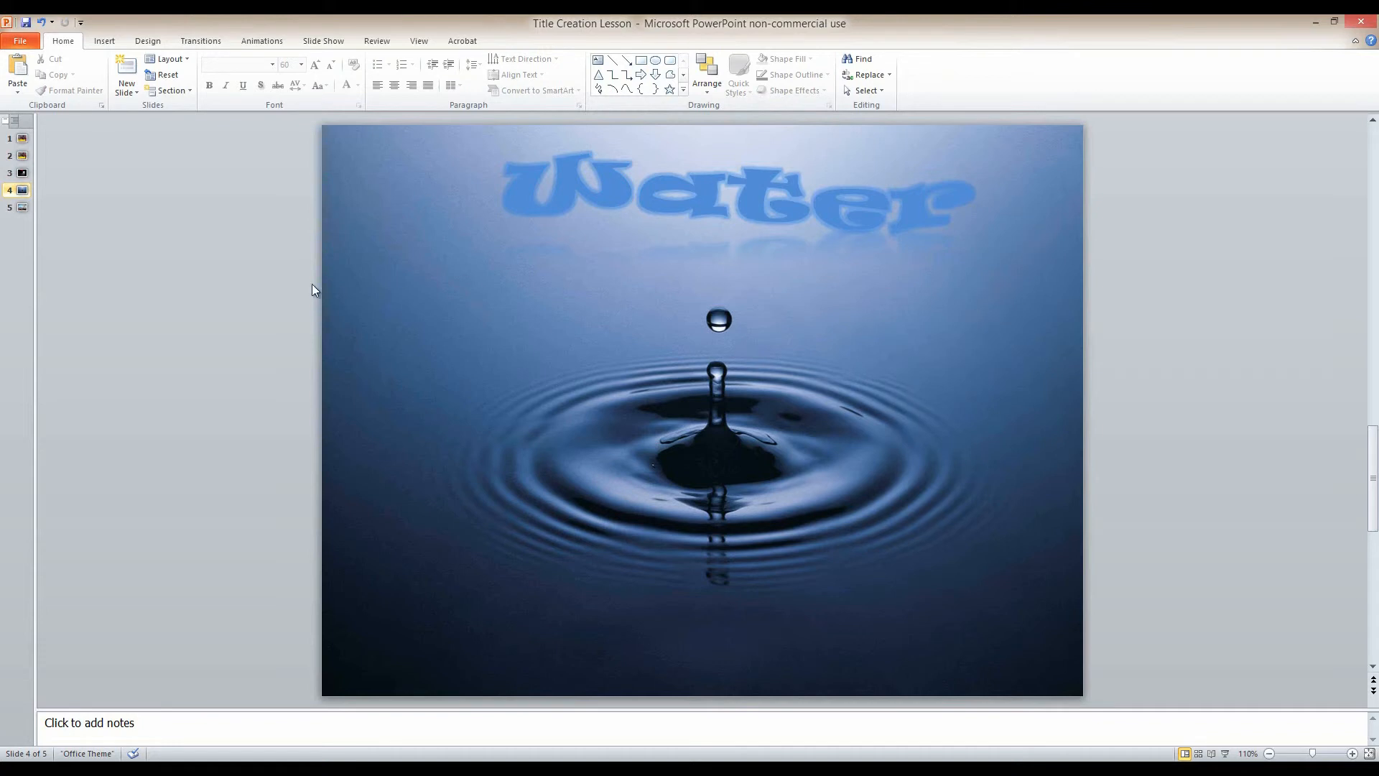
- Set the "A lost connection" title on slide 5 in the Brushed font
left_click(20, 216)
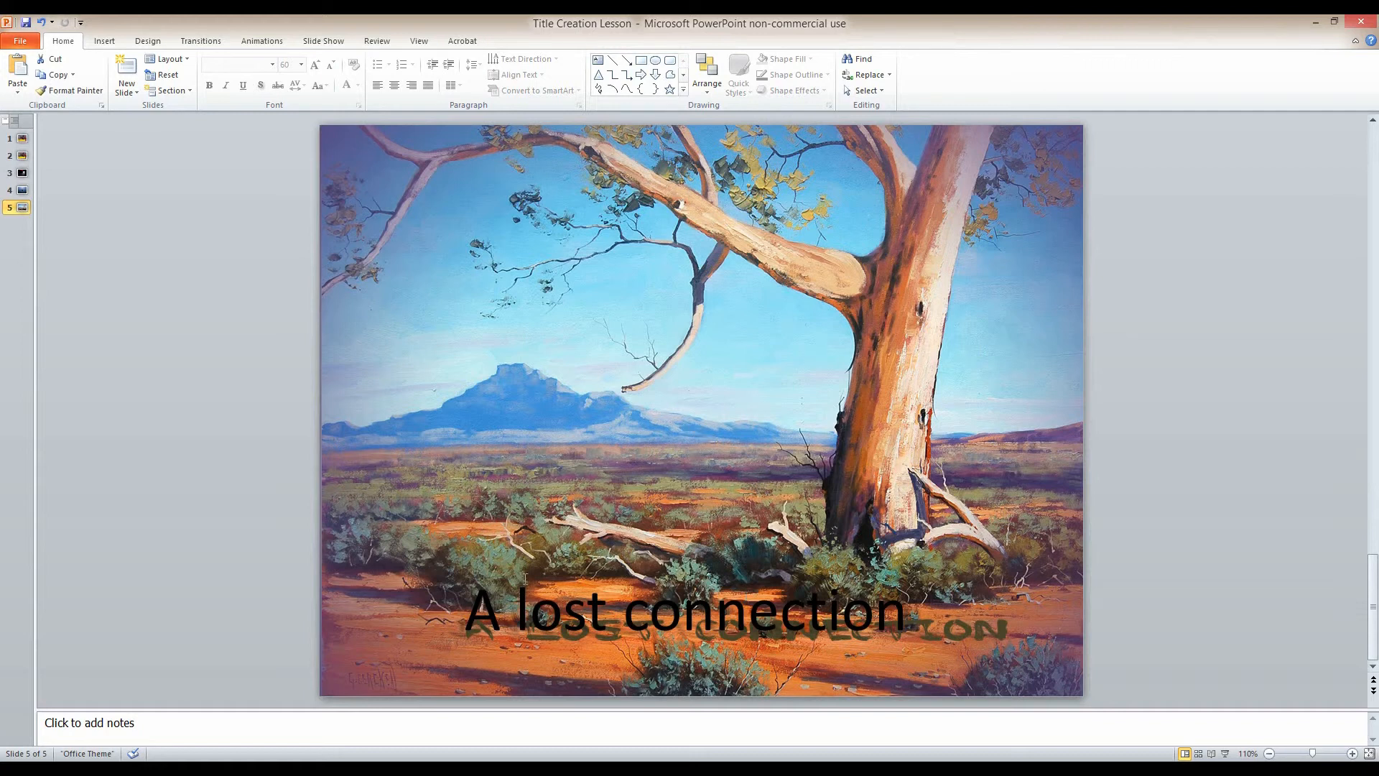
left_click(739, 620)
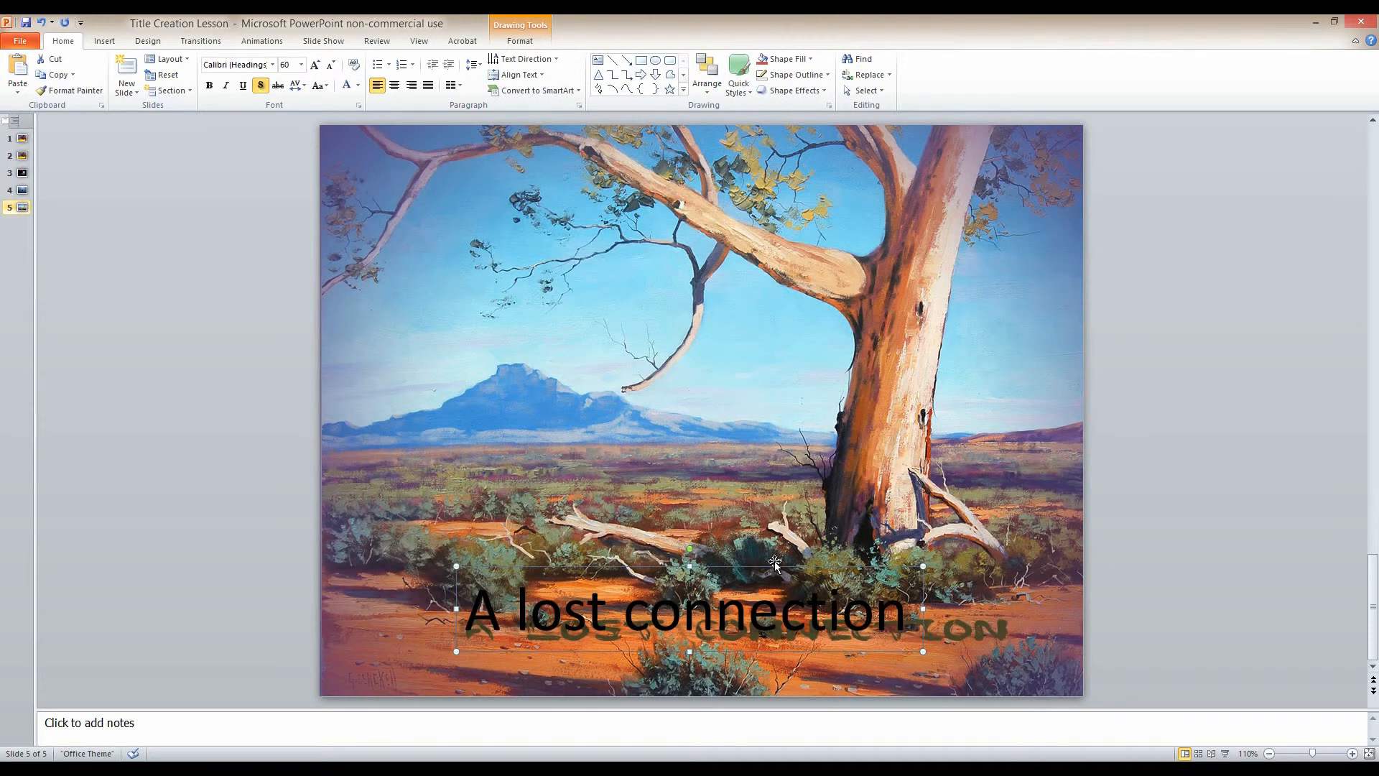
left_click_drag(904, 600, 463, 610)
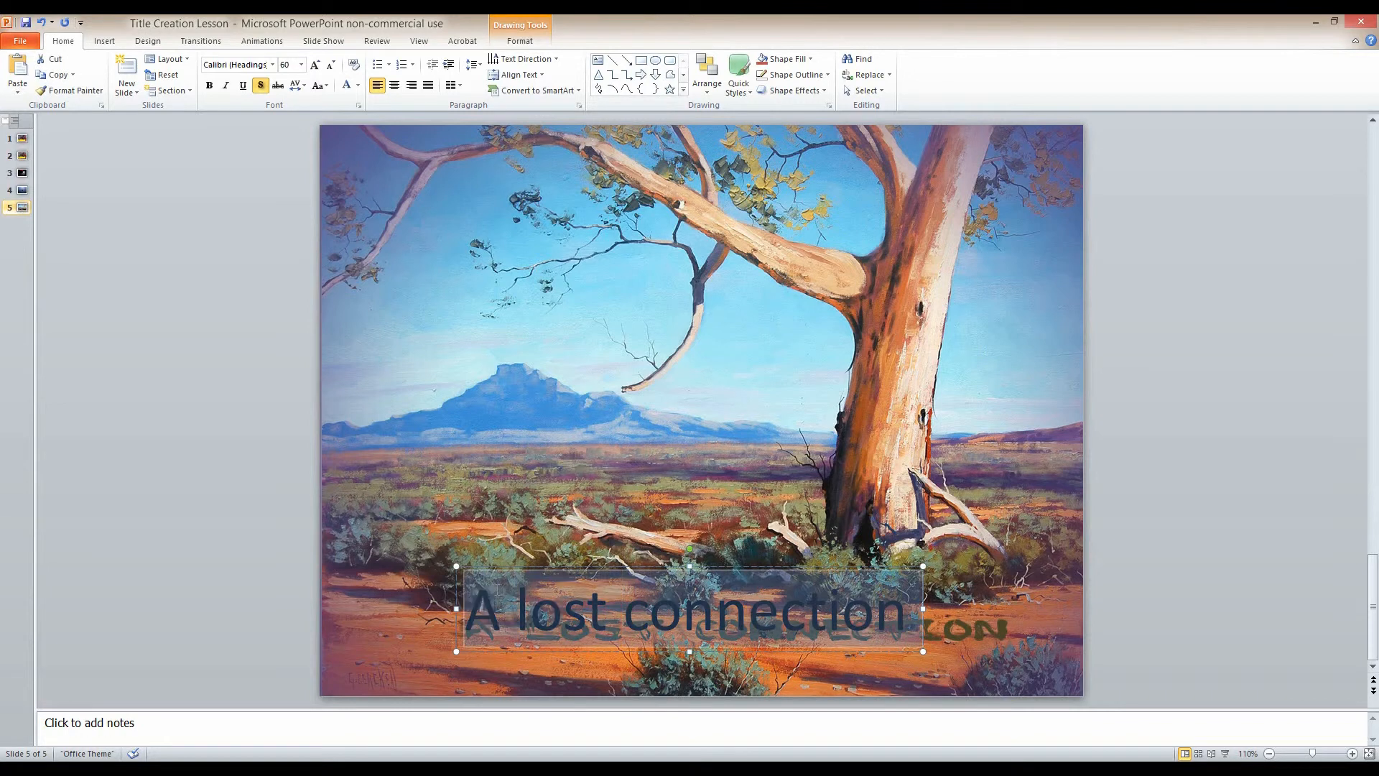
left_click(272, 66)
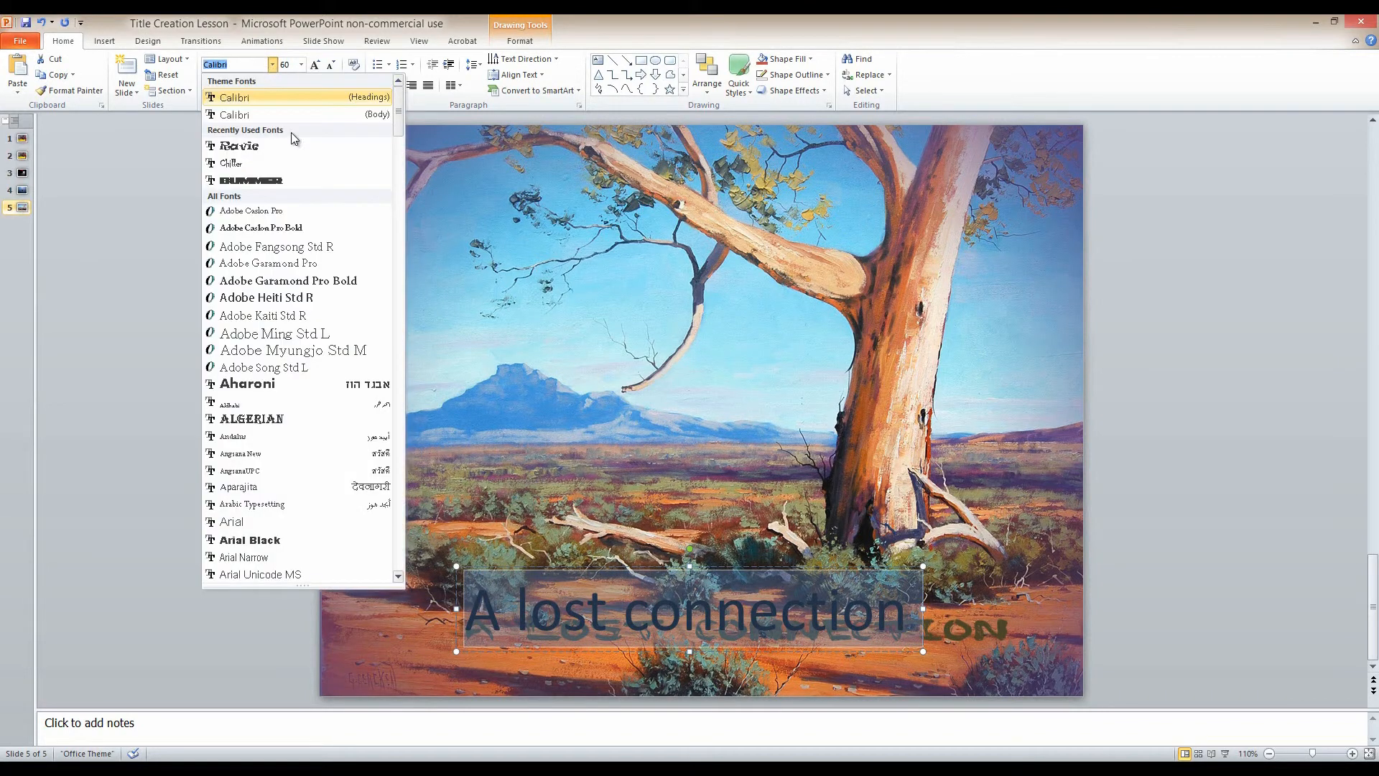
scroll(321, 356, "down", 5)
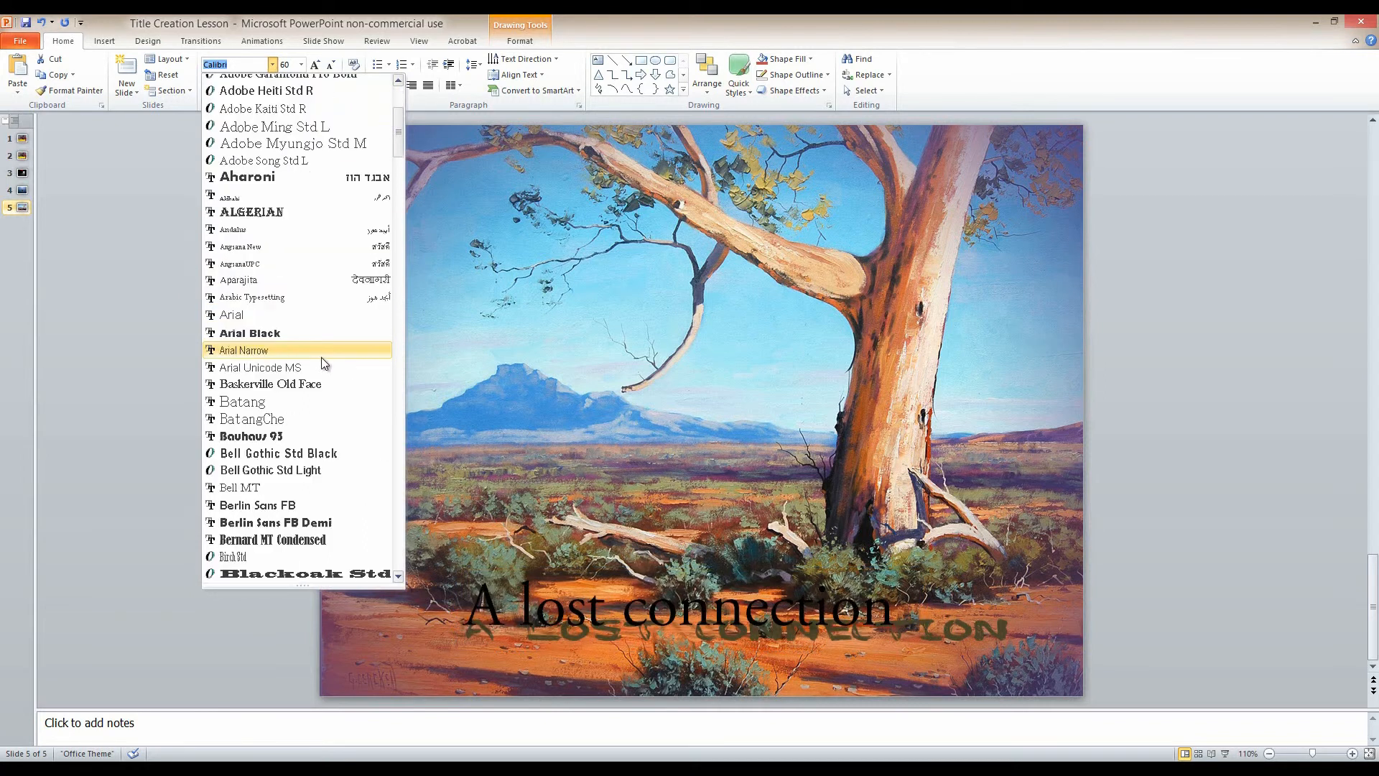
left_click(320, 417)
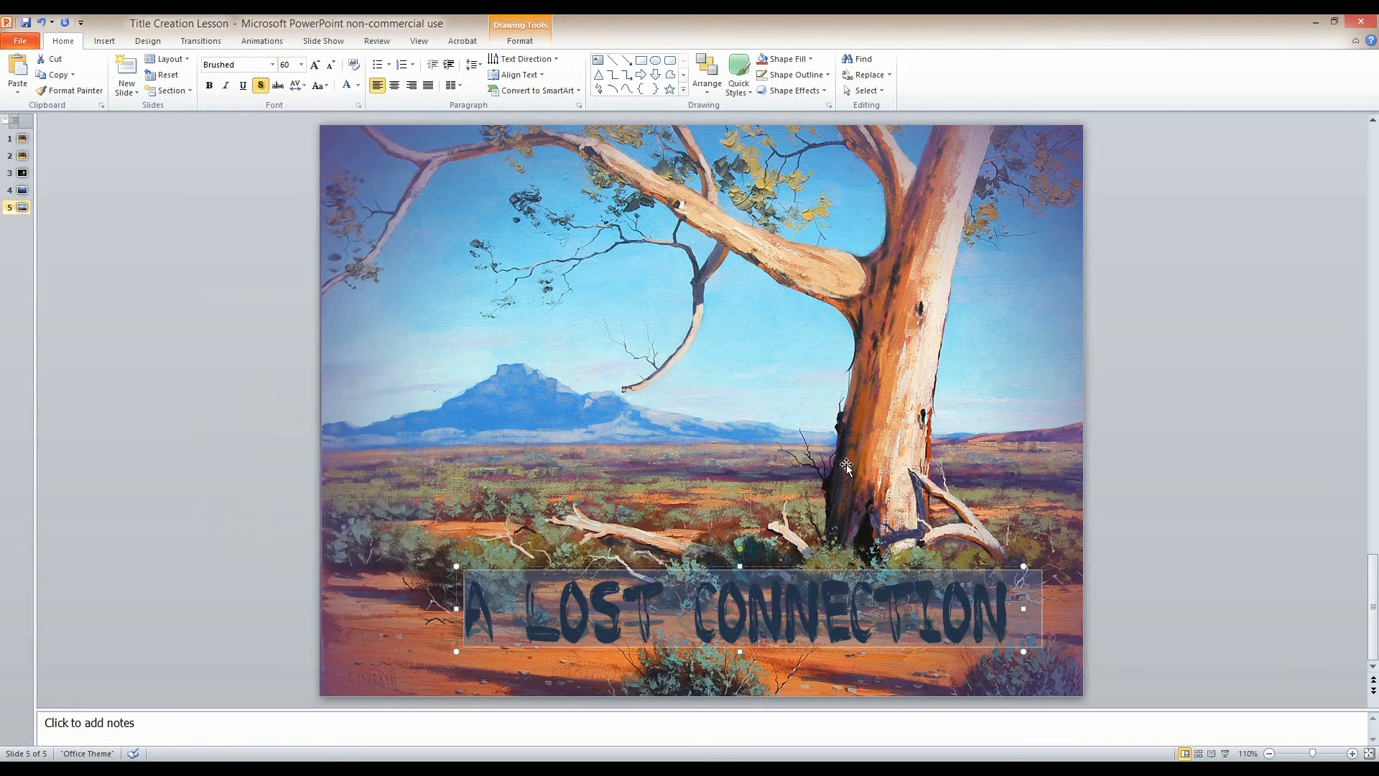
left_click(1098, 579)
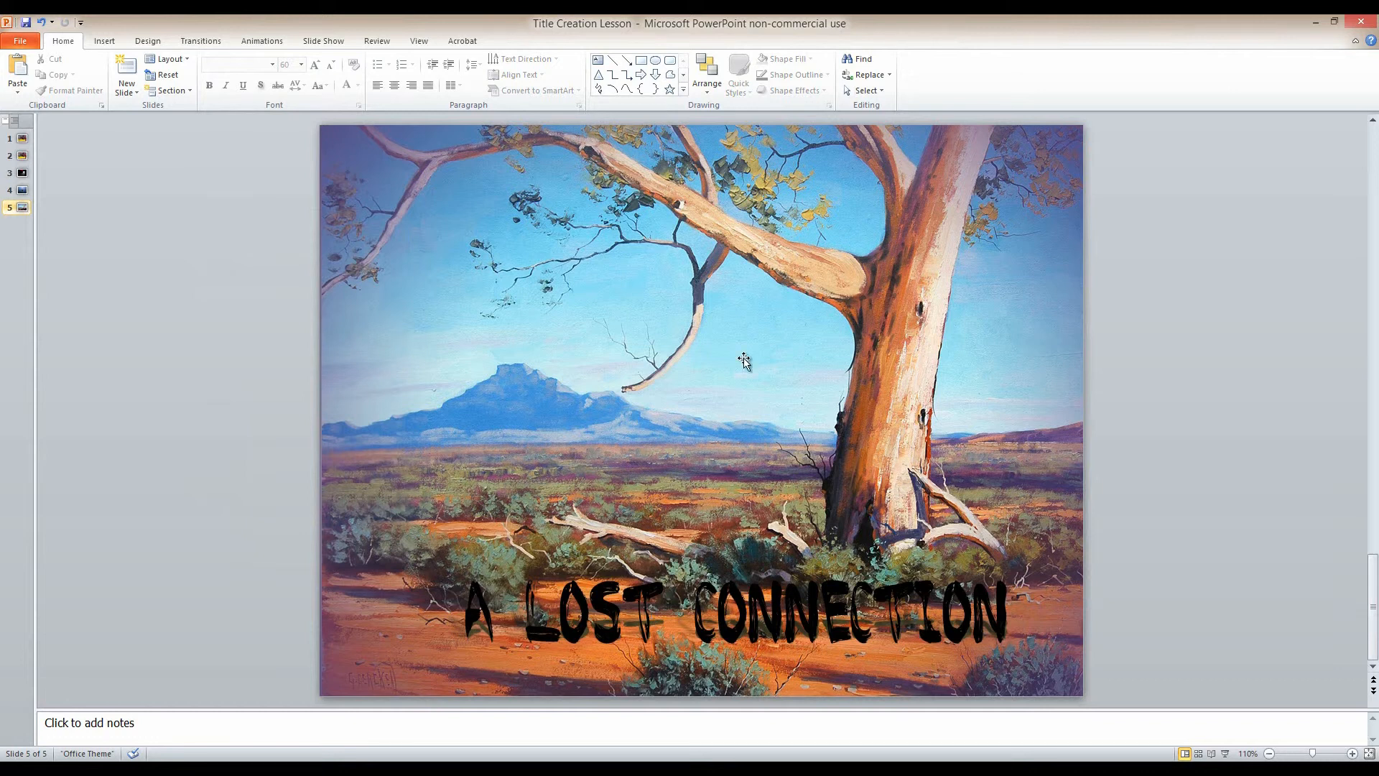
- Fill the "A lost connection" title text with the darkest shade of the theme's tan colour
left_click_drag(1016, 610, 466, 603)
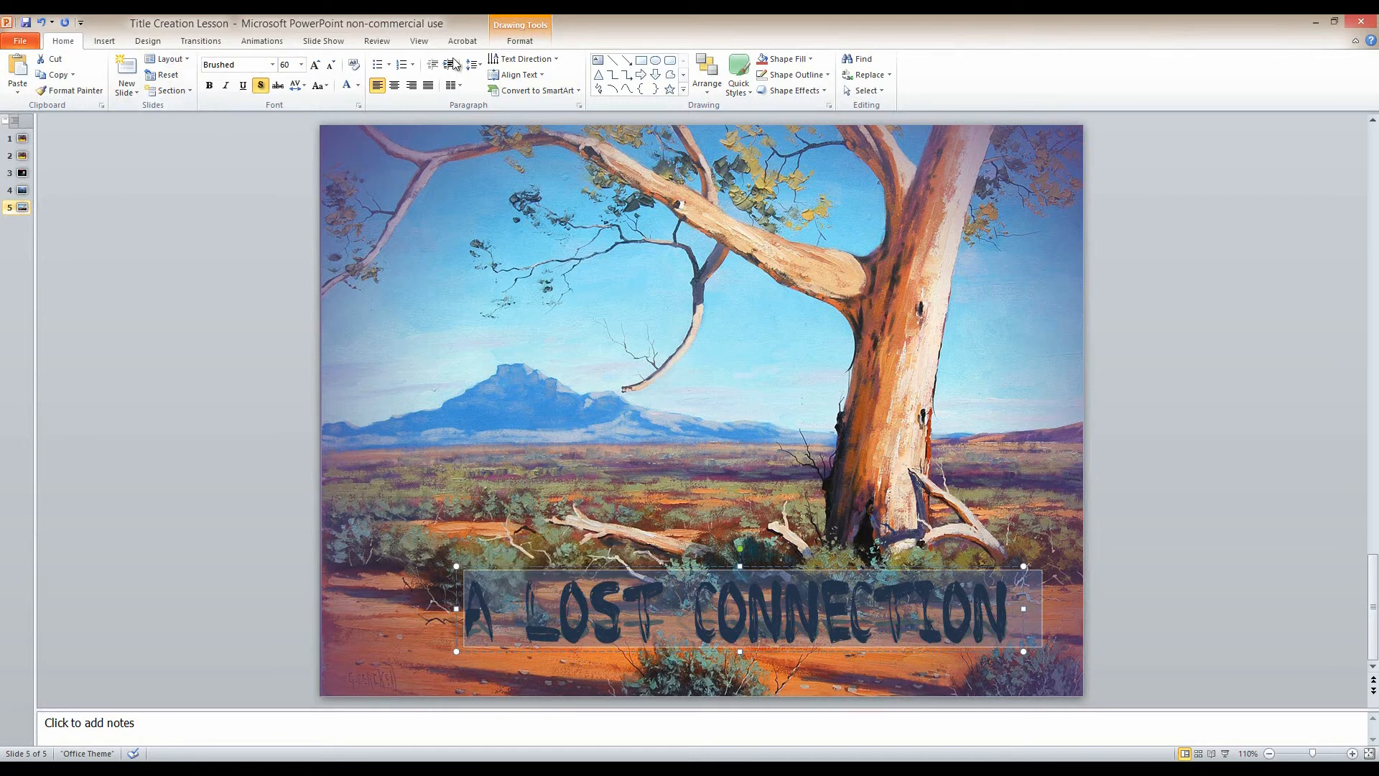
left_click(512, 42)
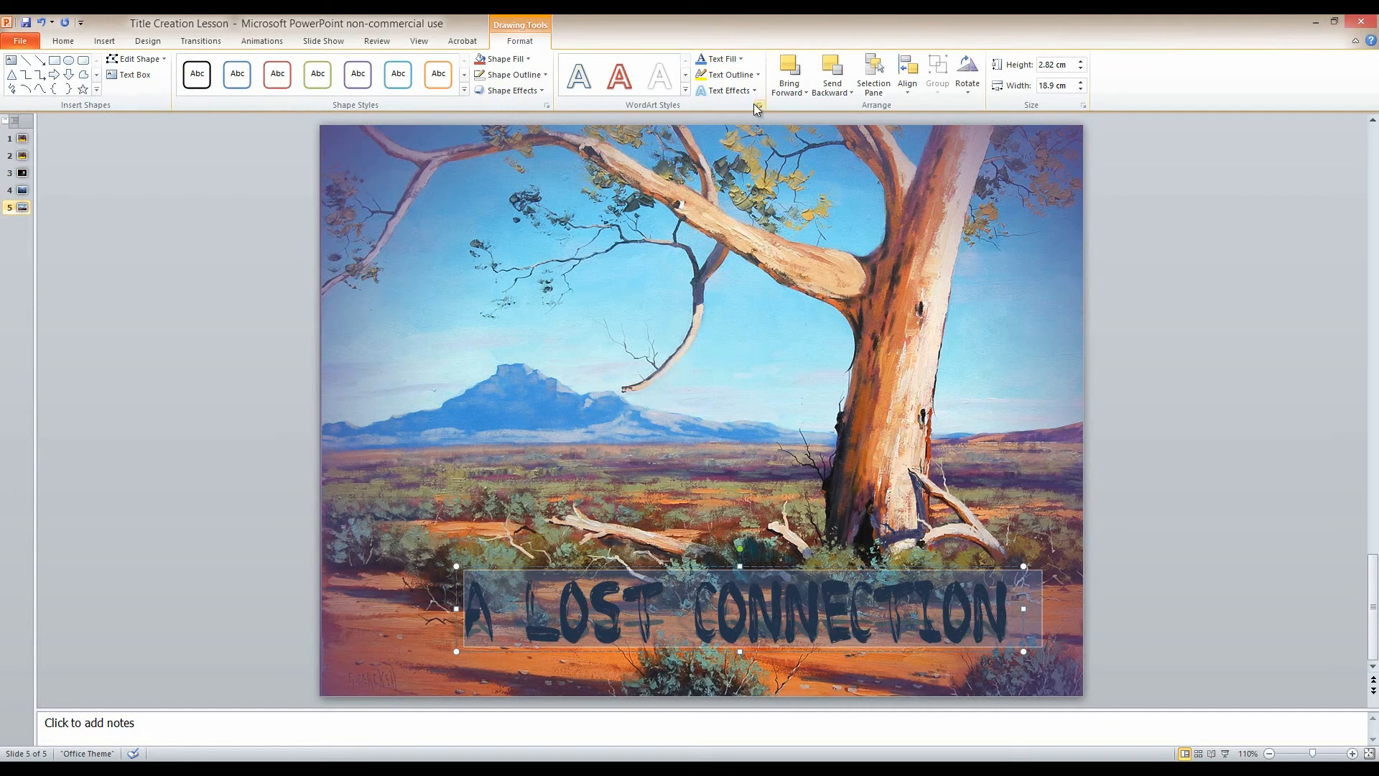
left_click(731, 61)
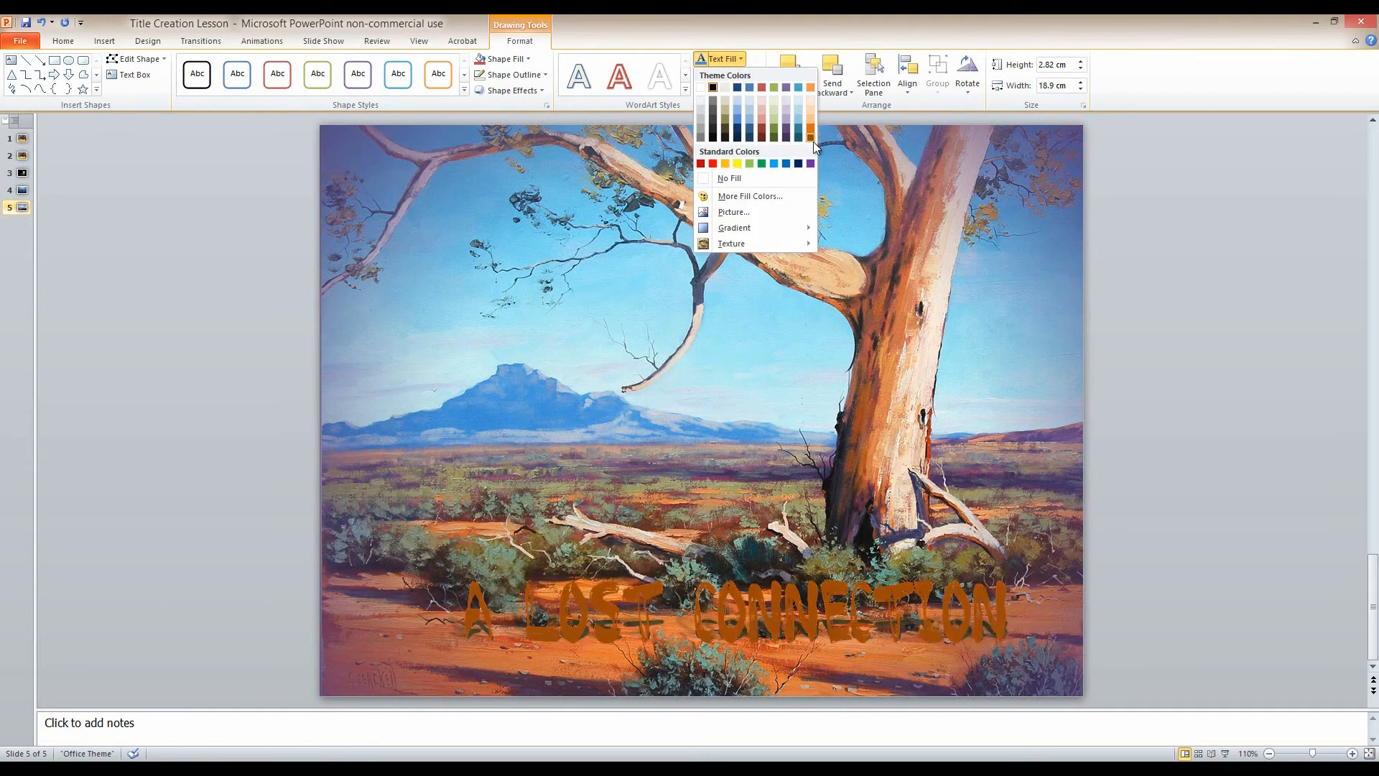
left_click(726, 136)
left_click(1126, 546)
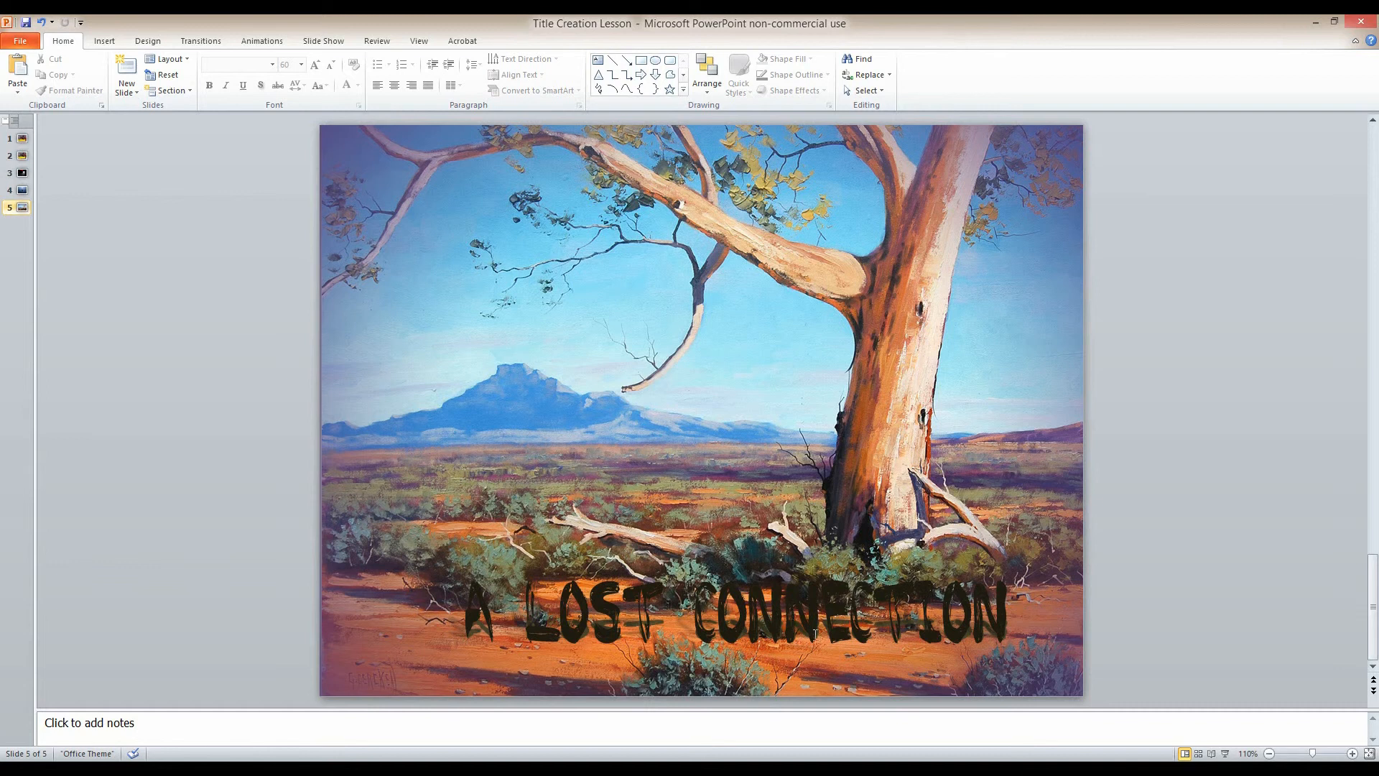
- Review the styled titles on slides 2 to 5 one after another
left_click(21, 158)
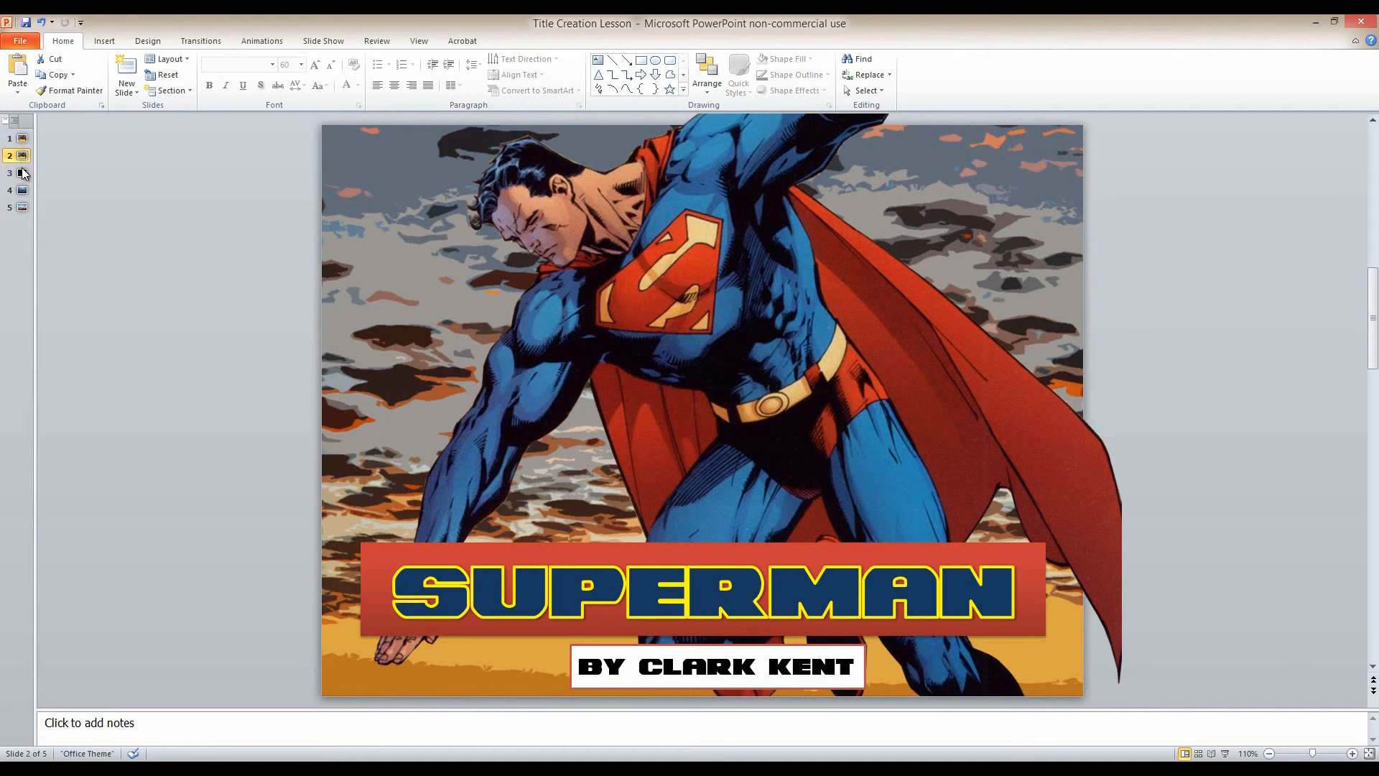
left_click(23, 175)
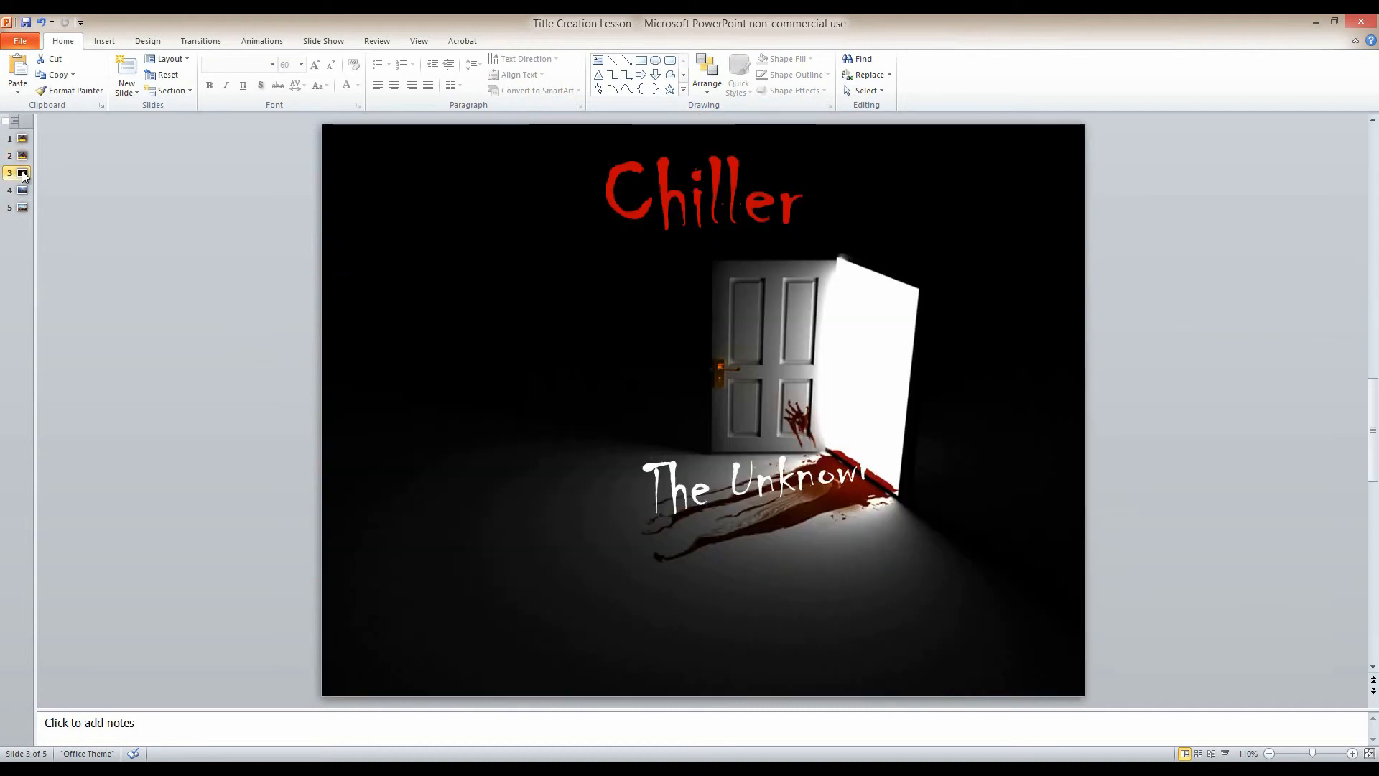
left_click(28, 190)
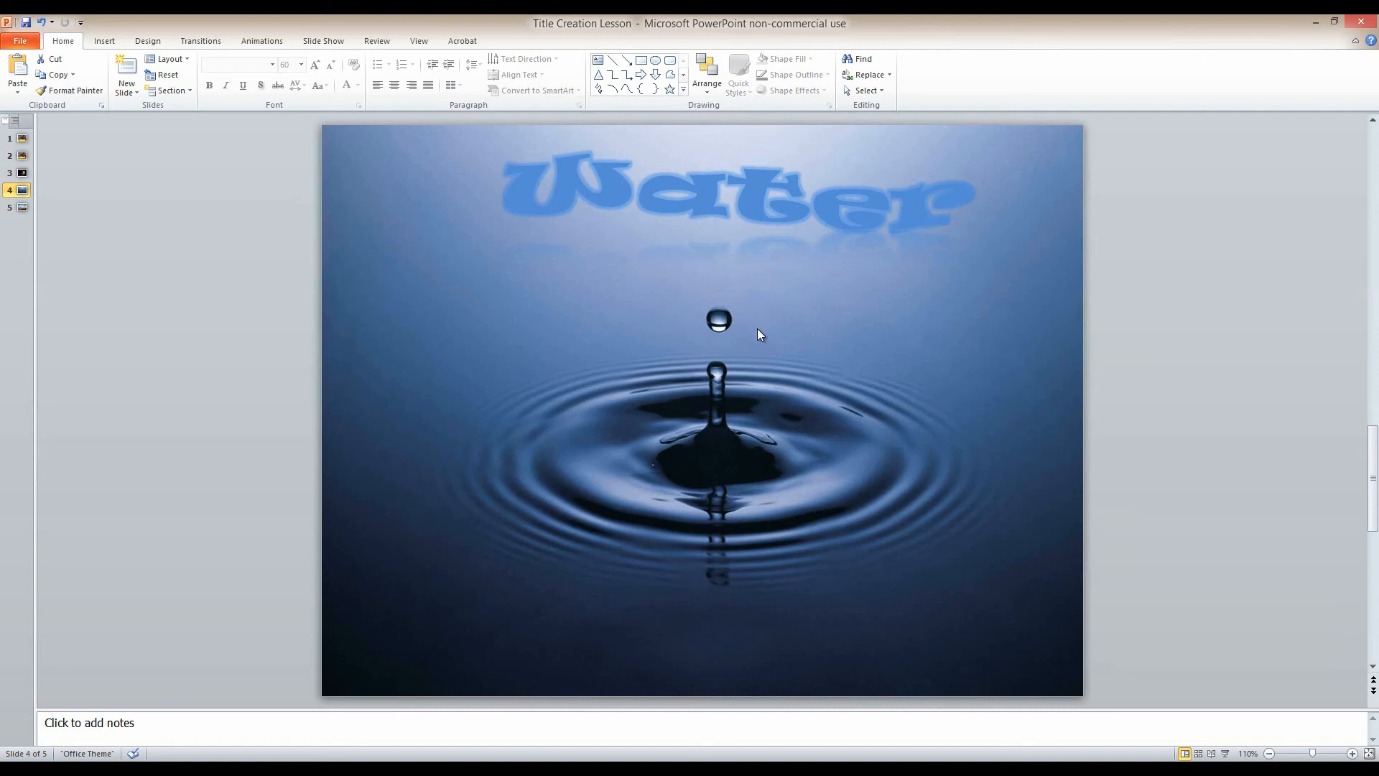
left_click(23, 206)
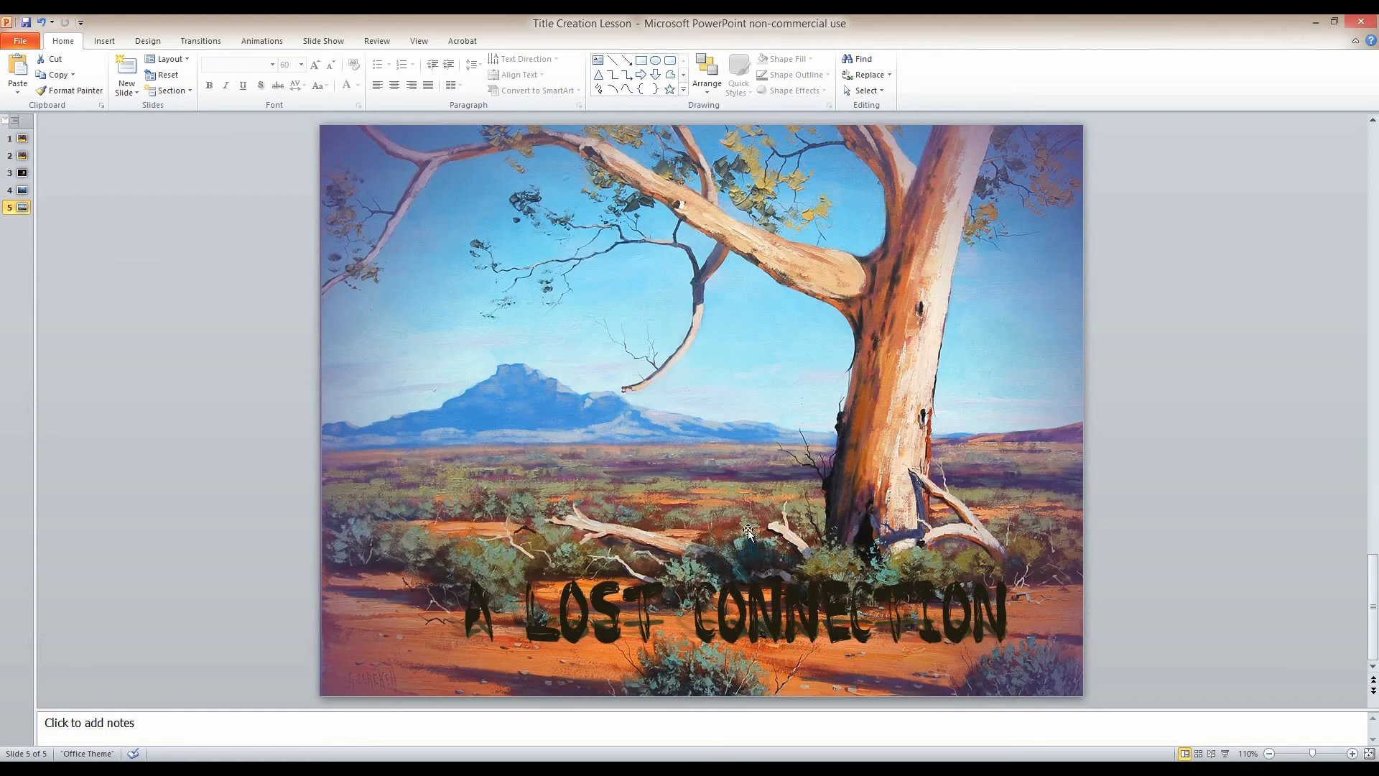